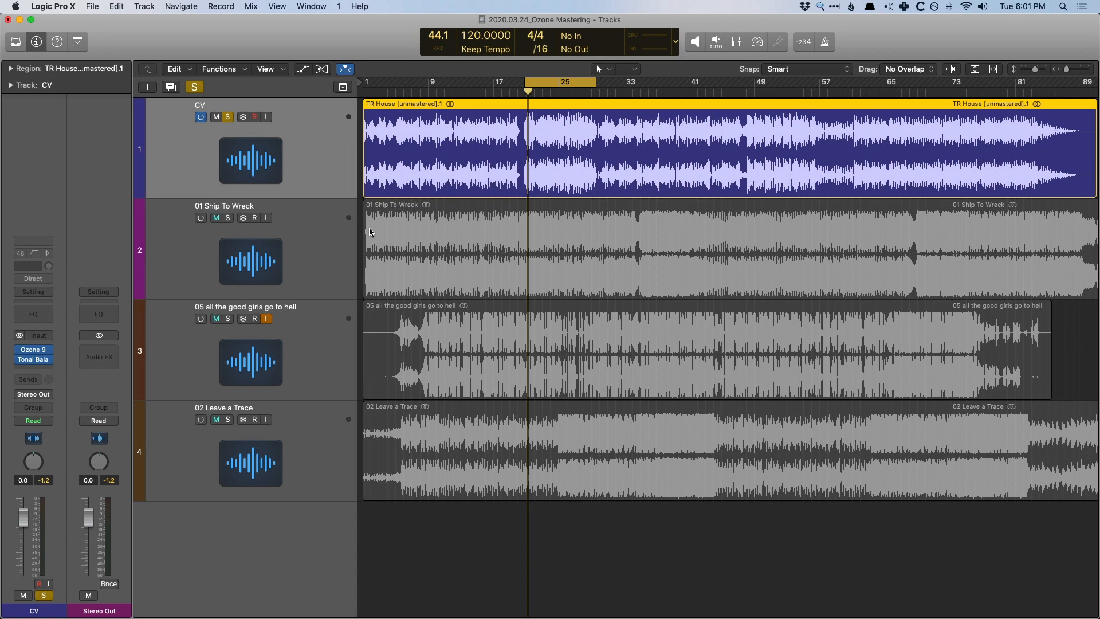
# Audition the unmastered CV track and open the Reference view of its Ozone 9 plug-in
pyautogui.press('space')
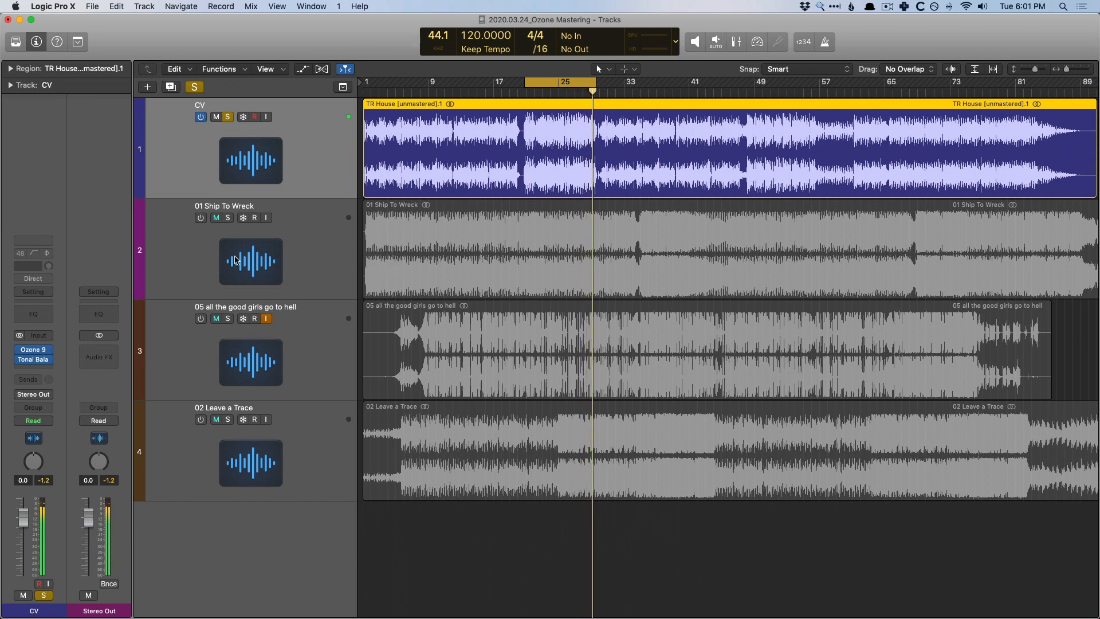
pyautogui.click(34, 351)
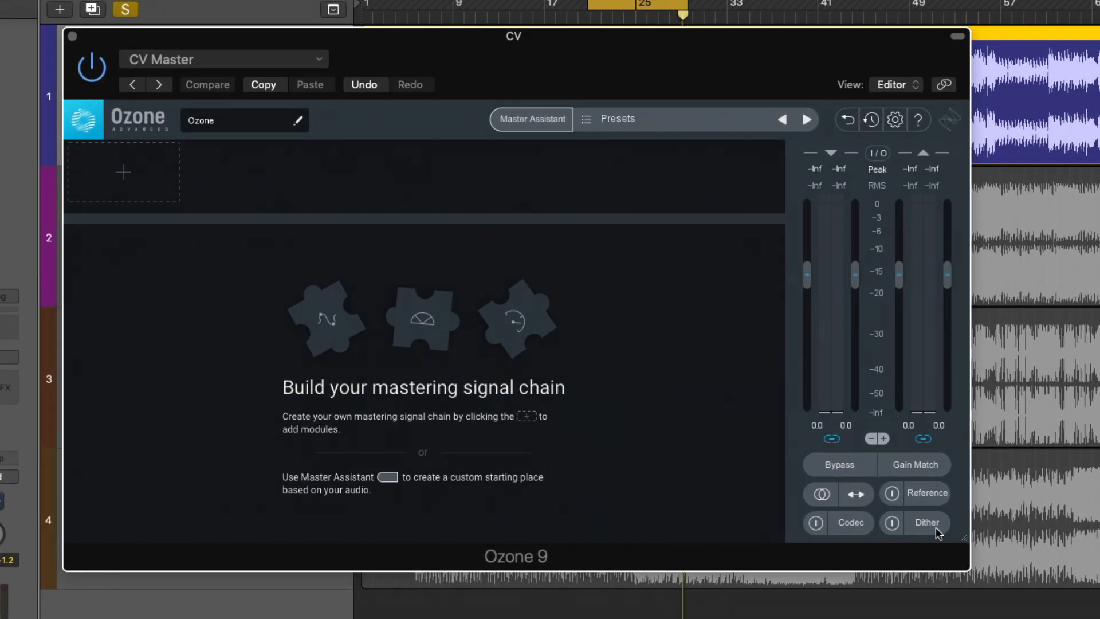
pyautogui.click(927, 492)
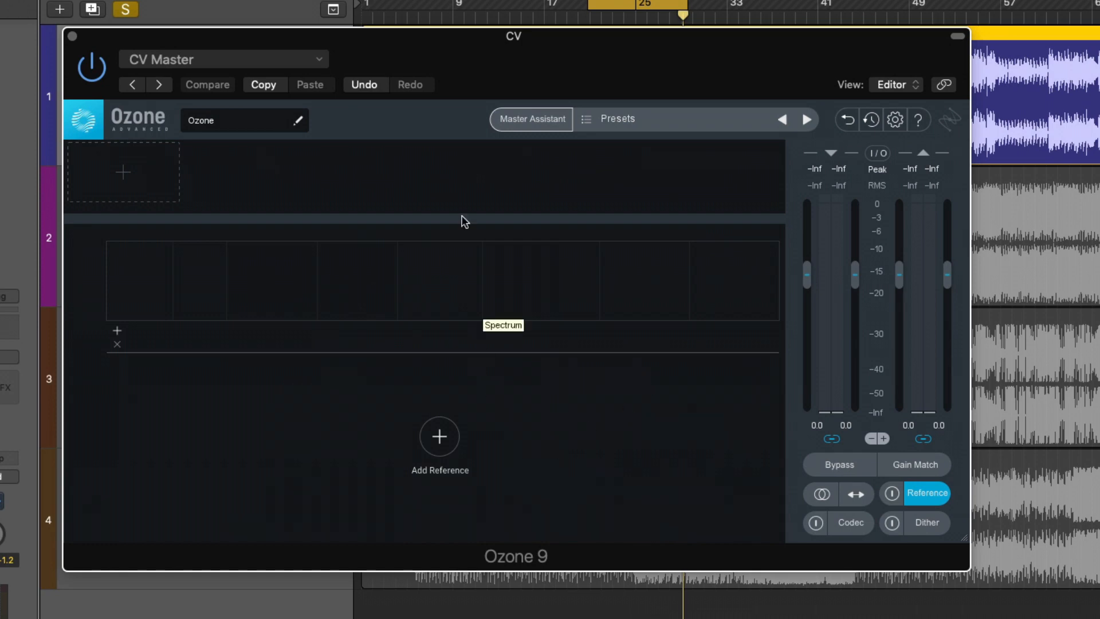
# Open the file browser for adding a reference in Ozone, cancel it, and hide the plug-in windows
pyautogui.click(72, 36)
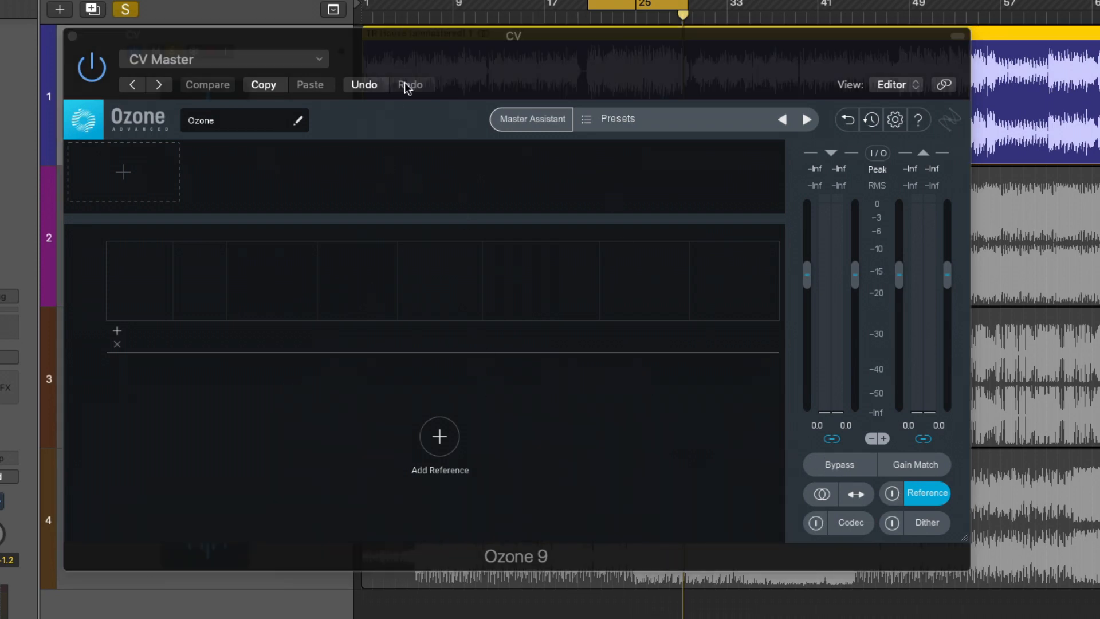
pyautogui.press('v')
pyautogui.click(444, 443)
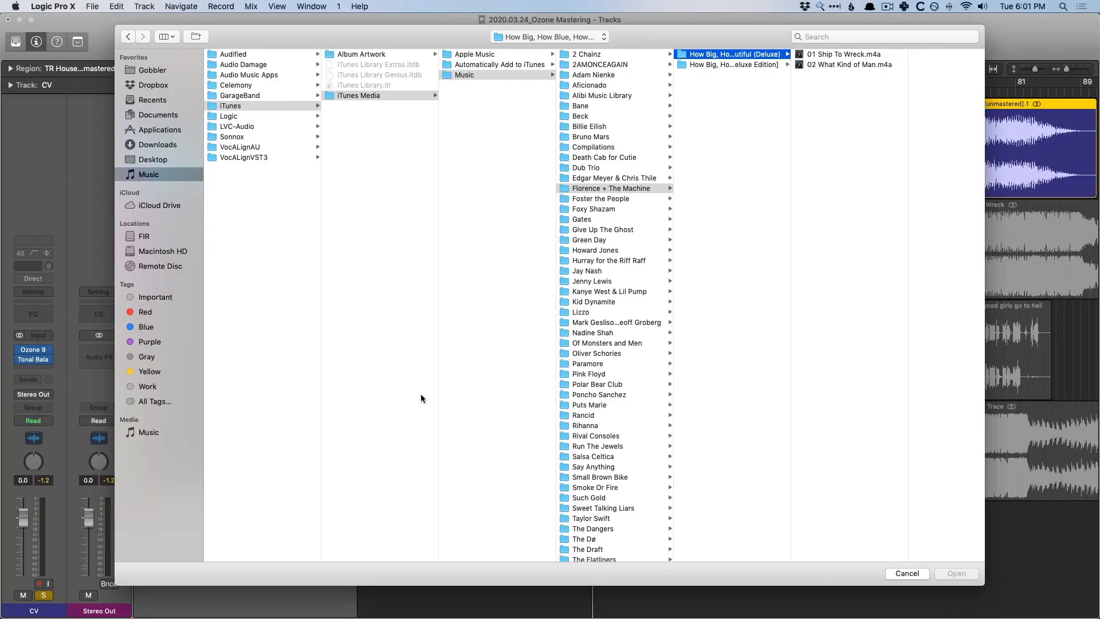
pyautogui.click(906, 573)
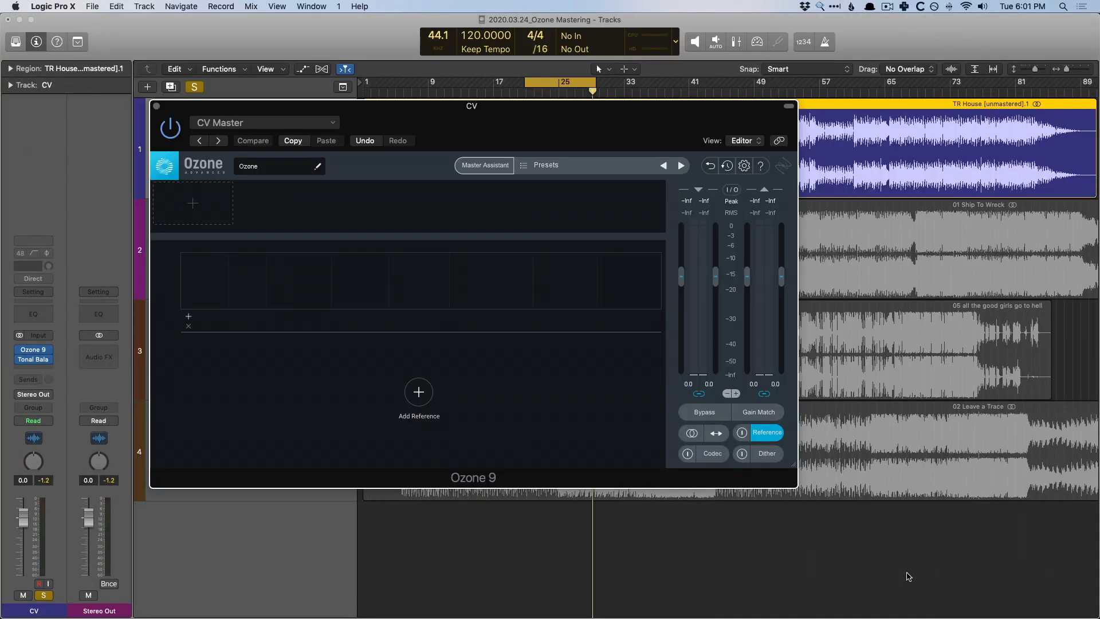
pyautogui.press('v')
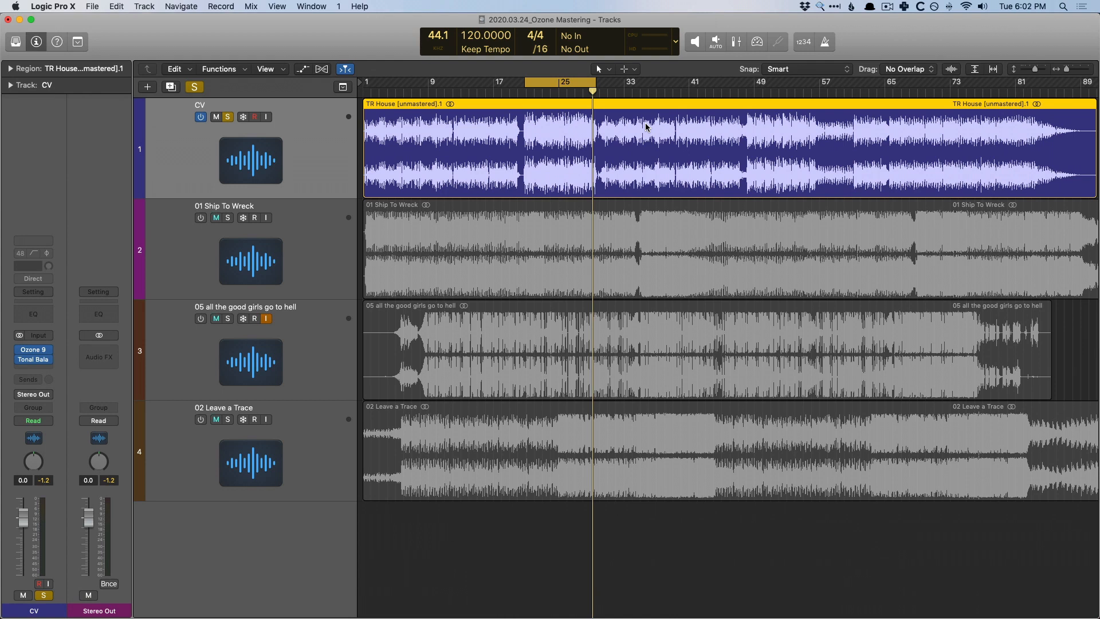
# Review the channel strips of the three reference tracks, 01 Ship To Wreck, 05 all the good girls go to hell and 02 Leave a Trace, and reselect CV
pyautogui.click(305, 258)
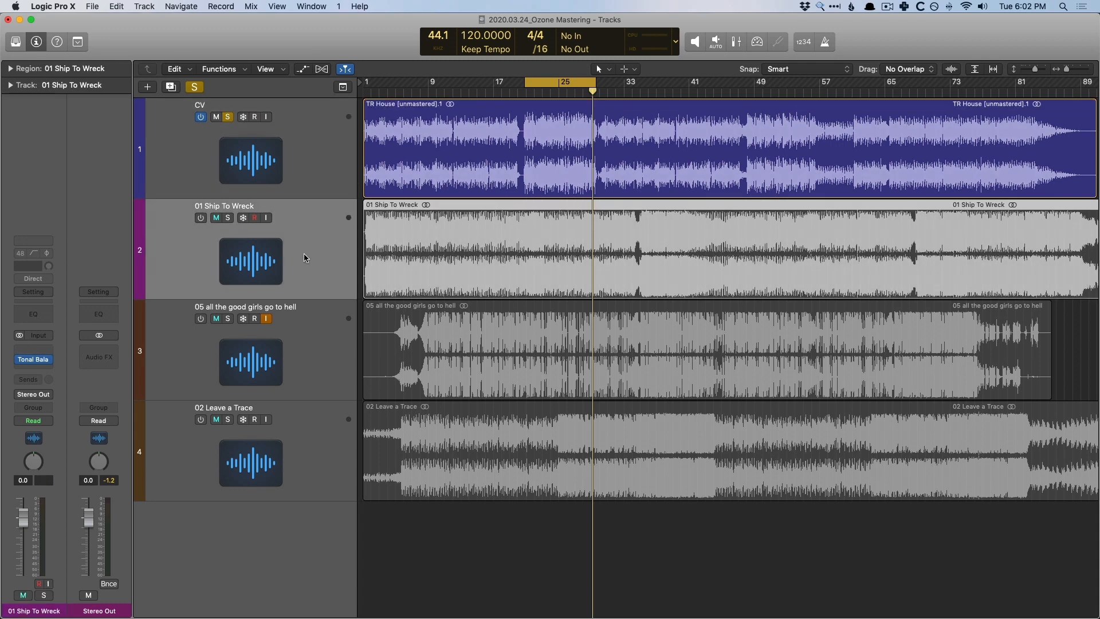
pyautogui.click(310, 348)
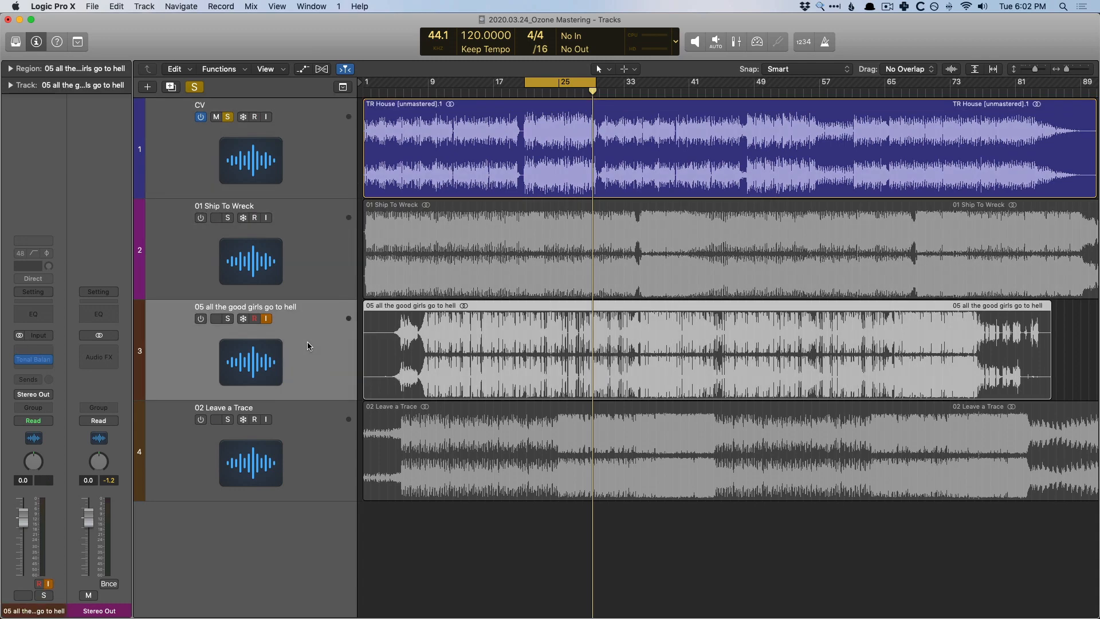
pyautogui.click(310, 454)
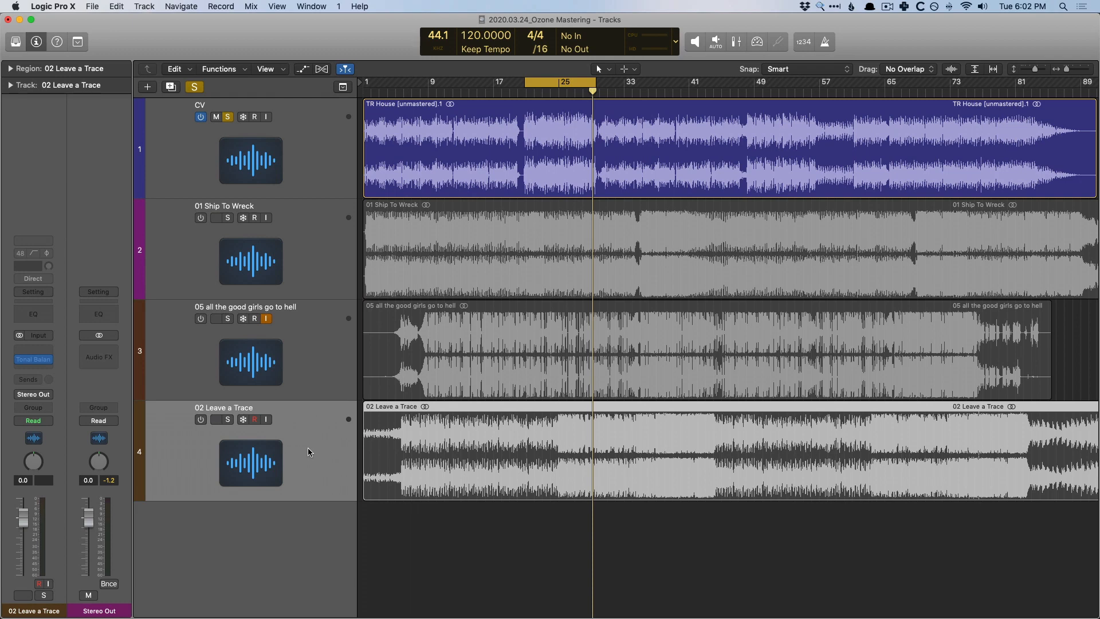
pyautogui.click(324, 264)
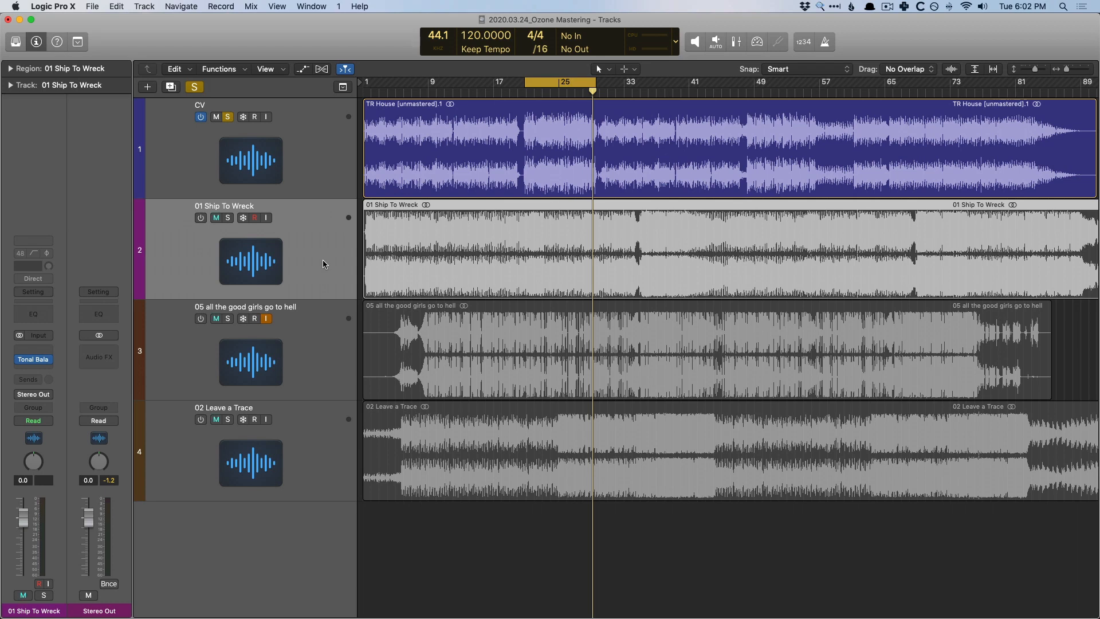
pyautogui.click(295, 191)
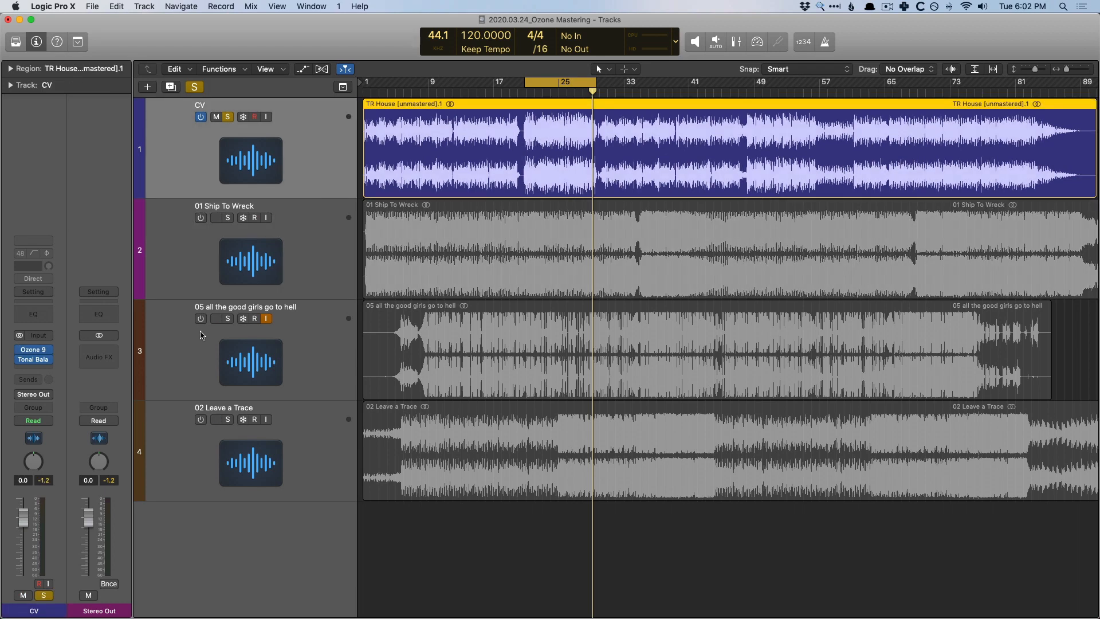
# Open Tonal Balance Control on the CV track and play the song to check it against the Bass Heavy target
pyautogui.click(32, 361)
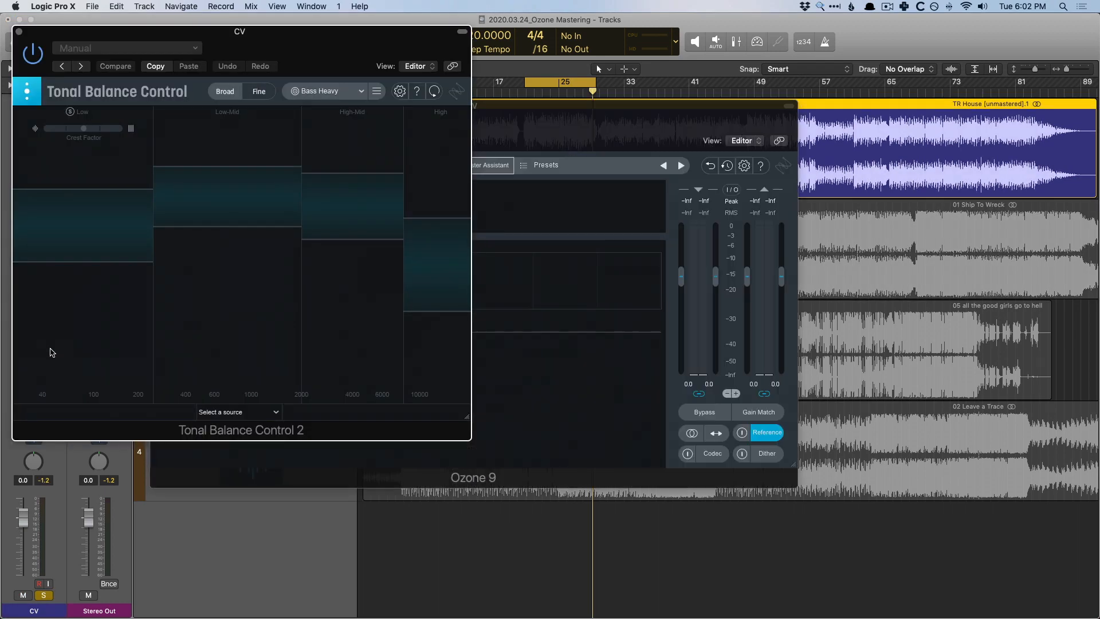
pyautogui.moveTo(314, 61); pyautogui.dragTo(604, 171)
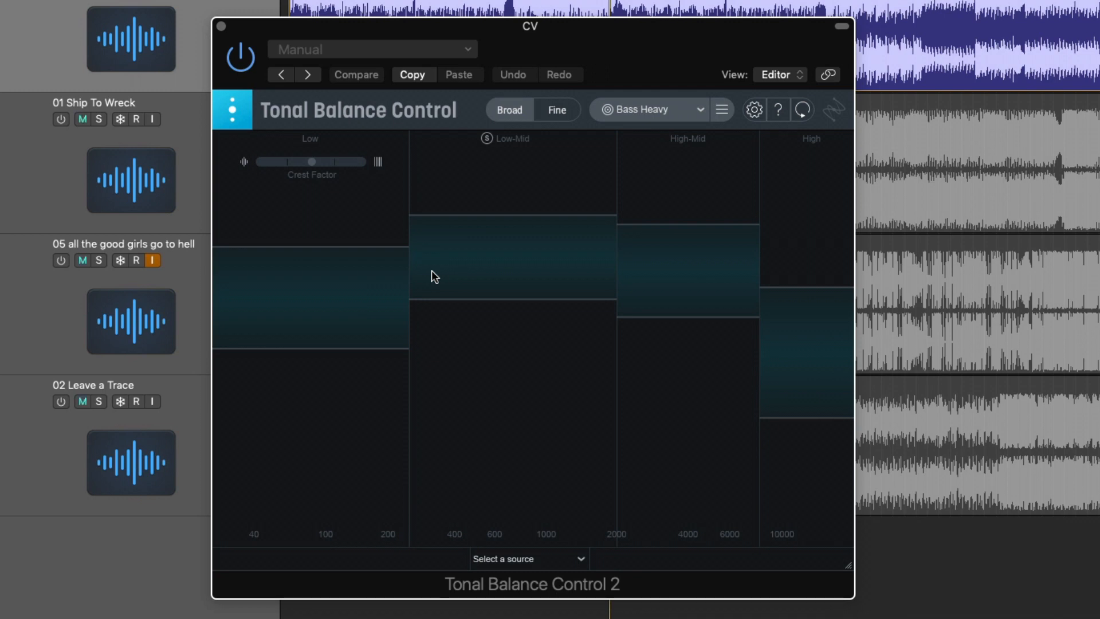
pyautogui.press('space')
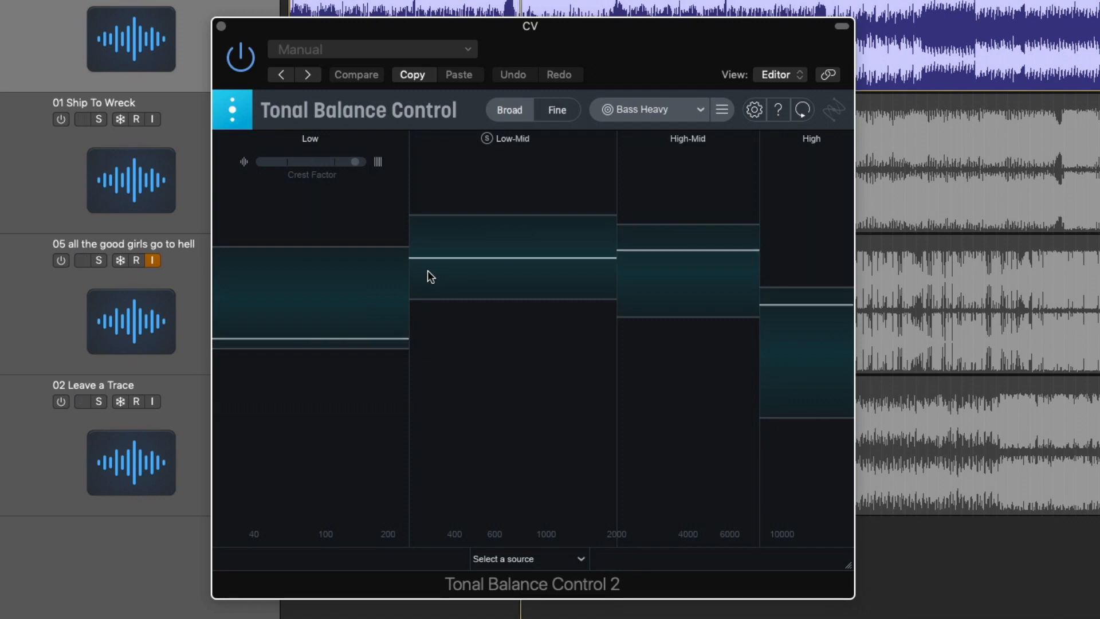
pyautogui.moveTo(598, 42); pyautogui.dragTo(589, 34)
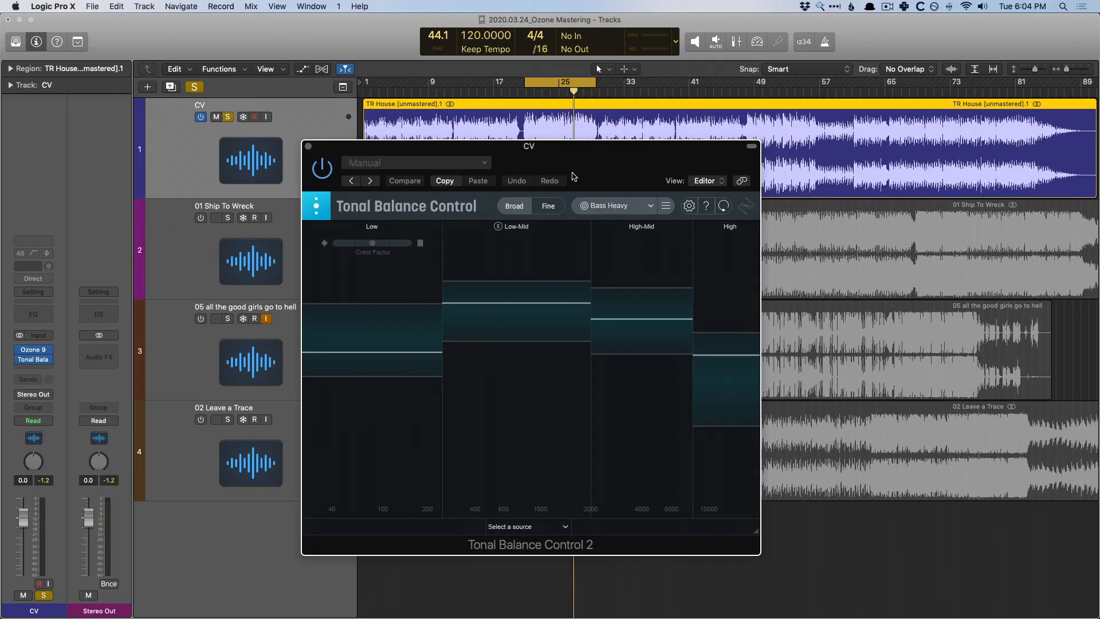
# Run Ozone's Master Assistant on the CV track with Modern modules, Manual loudness at High intensity and Streaming destination, and accept its suggestion
pyautogui.click(212, 19)
pyautogui.click(280, 164)
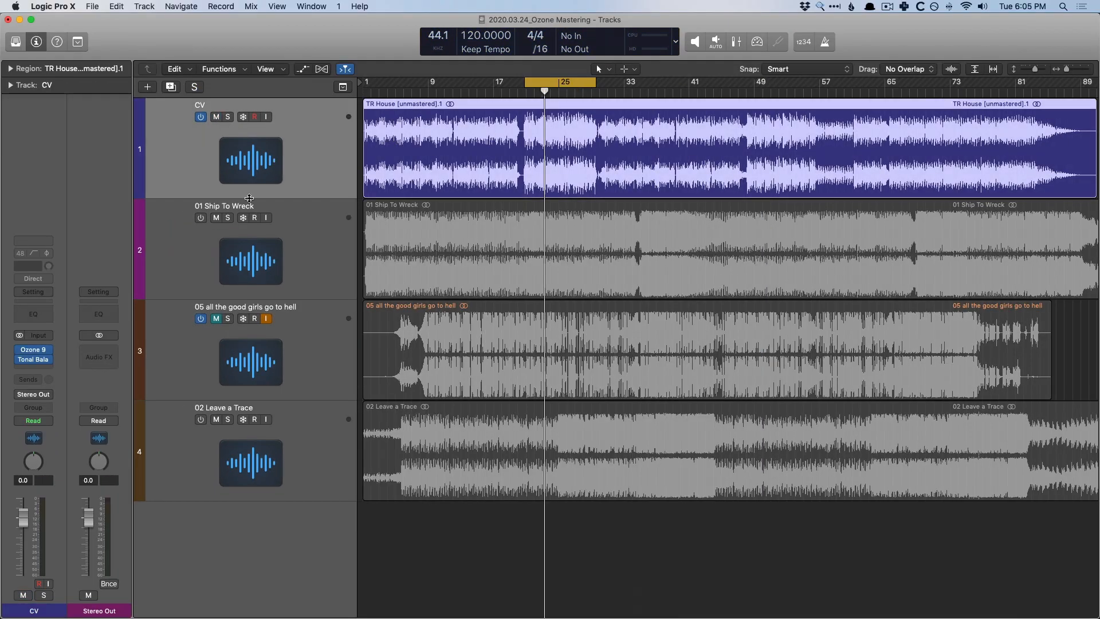
pyautogui.click(26, 349)
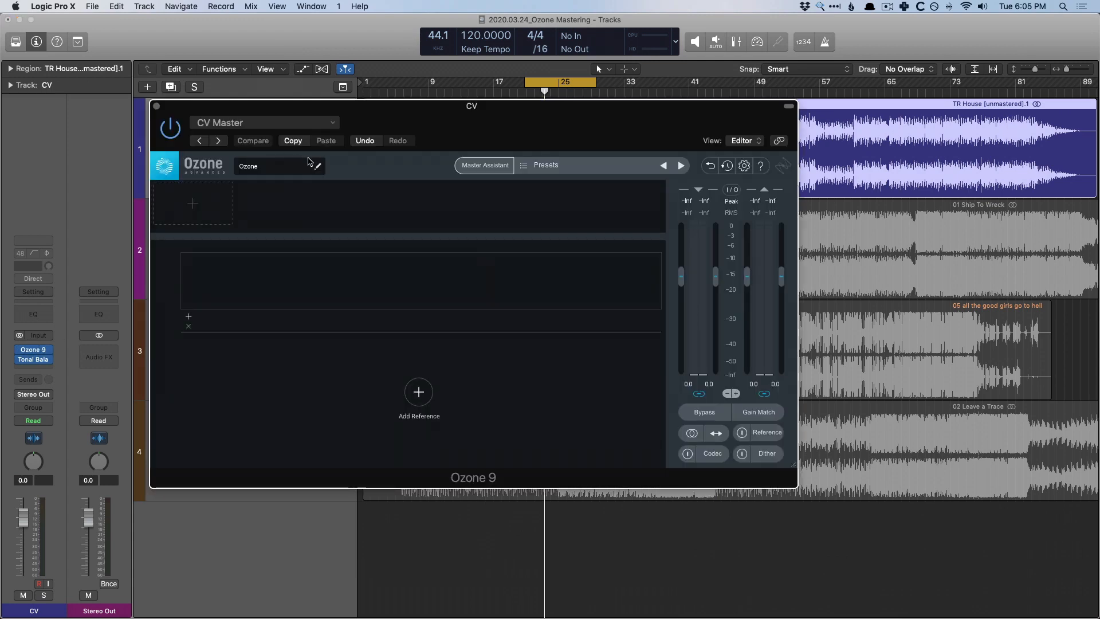
pyautogui.moveTo(434, 118); pyautogui.dragTo(440, 154)
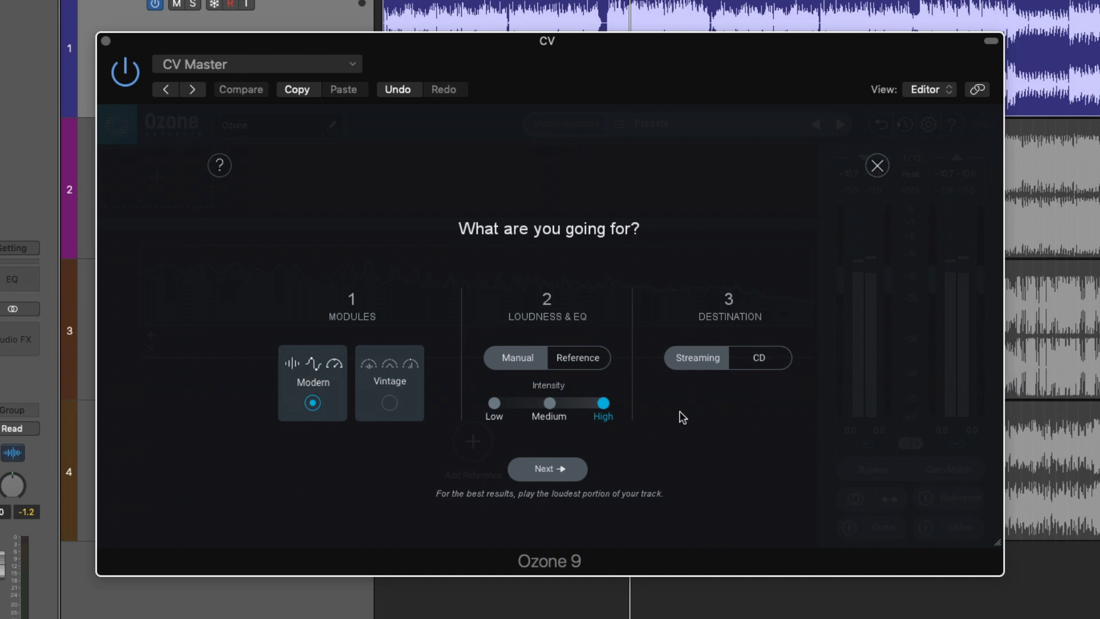
pyautogui.press('space')
pyautogui.press('space')
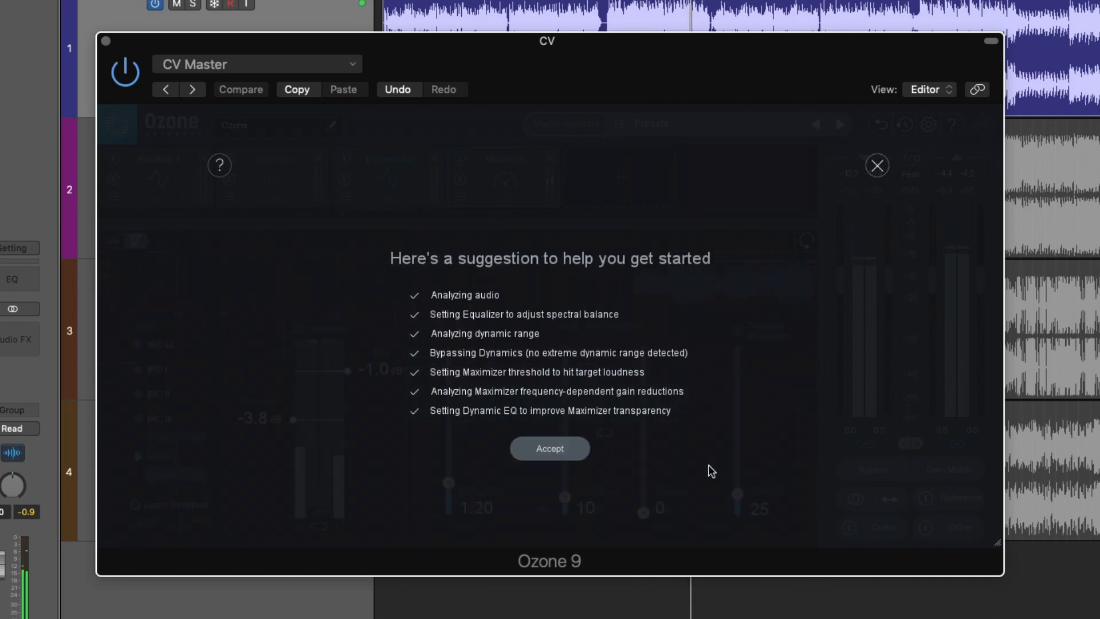
pyautogui.click(567, 456)
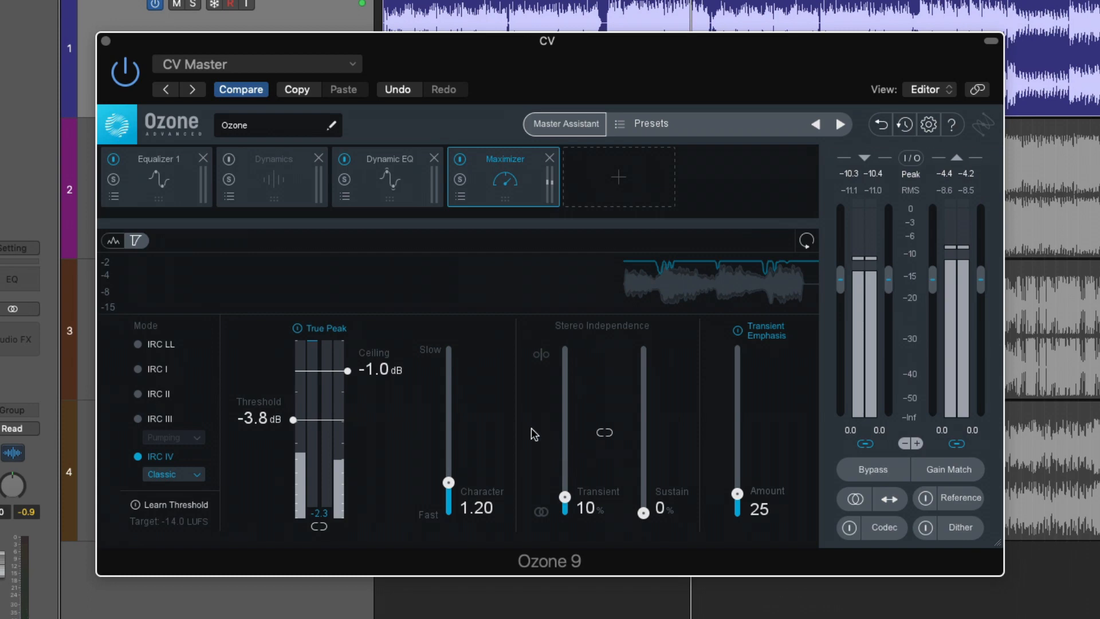
# Inspect the suggested Equalizer 1, Dynamics, Dynamic EQ and Maximizer modules, toggling Dynamics on and back off
pyautogui.click(168, 186)
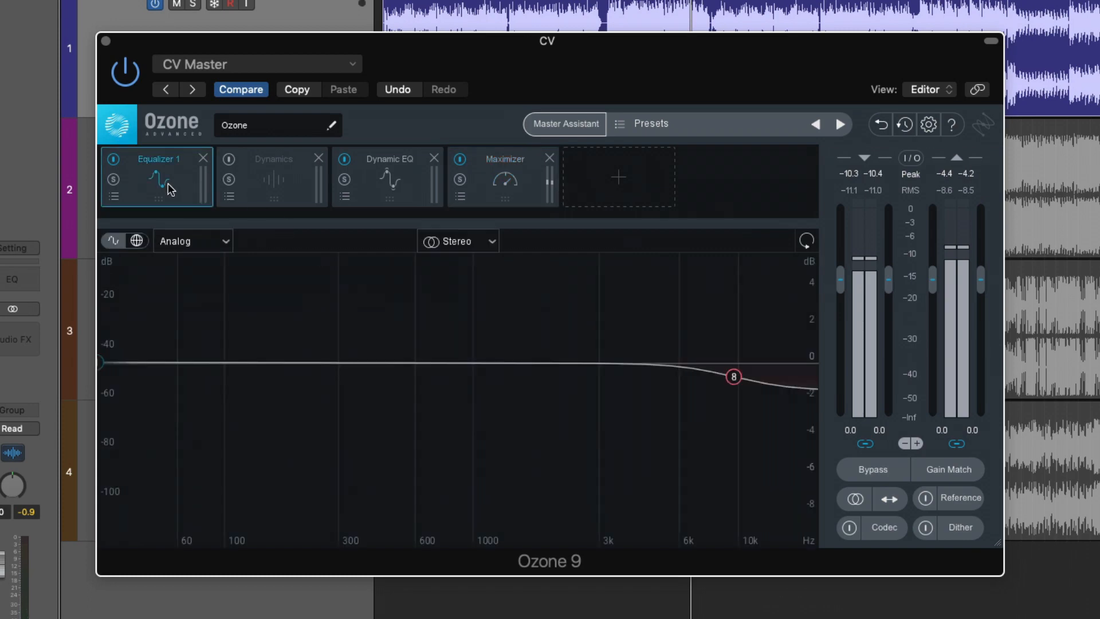
pyautogui.click(270, 197)
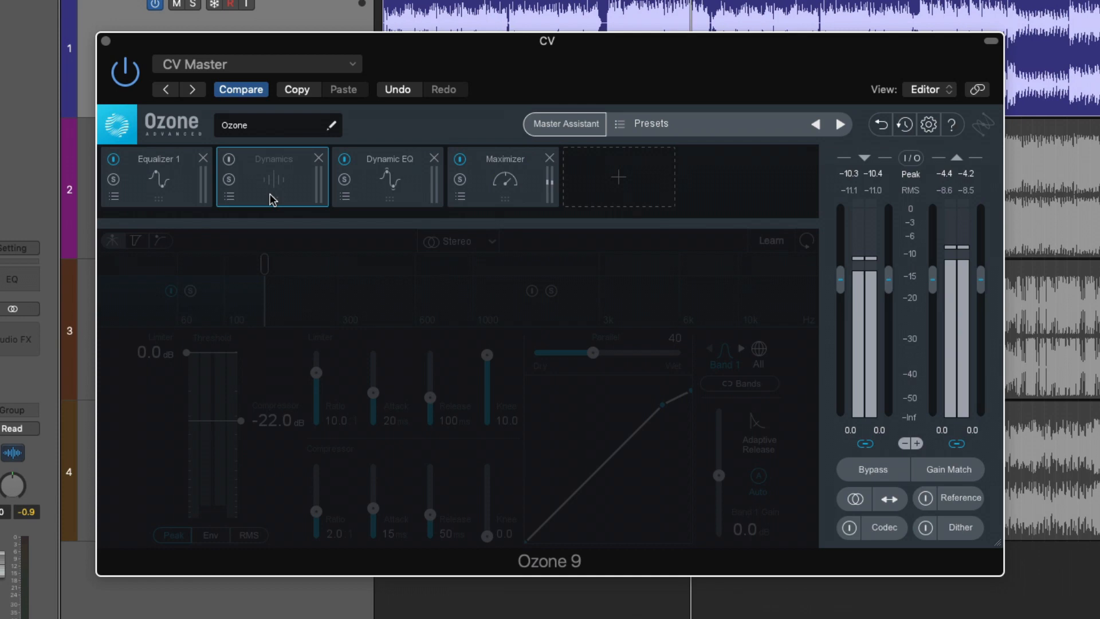
pyautogui.click(229, 160)
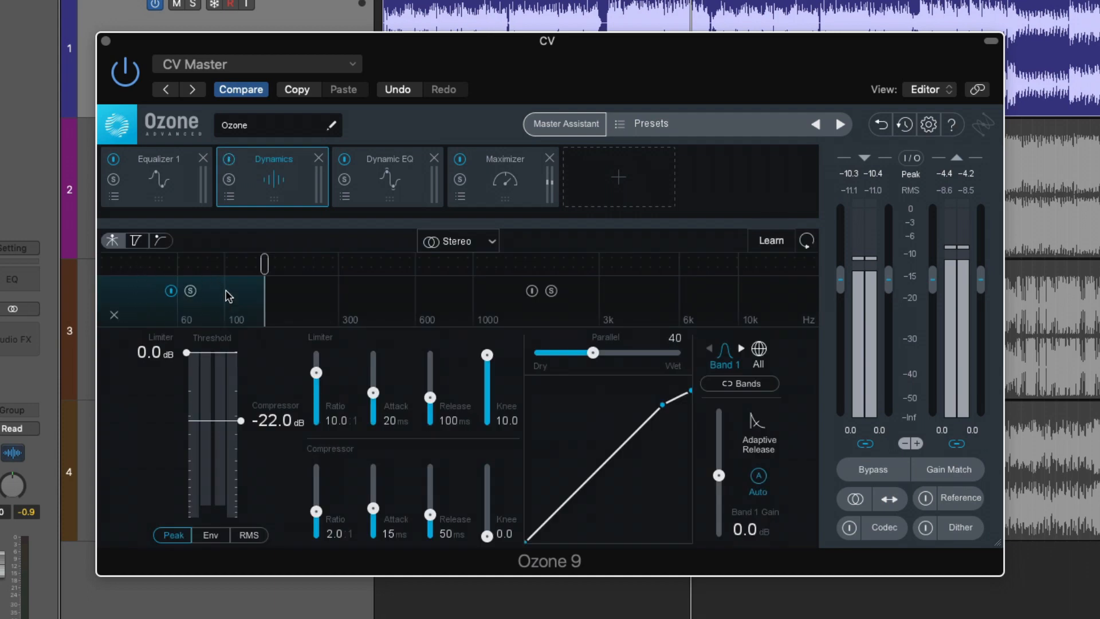
pyautogui.click(229, 160)
pyautogui.click(383, 189)
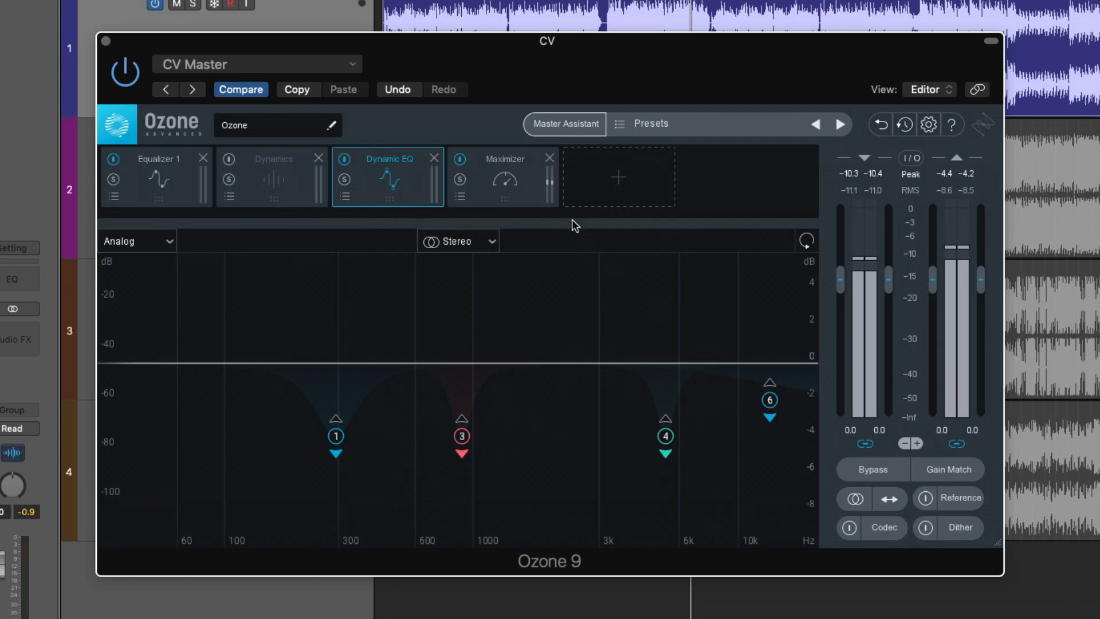
pyautogui.click(521, 188)
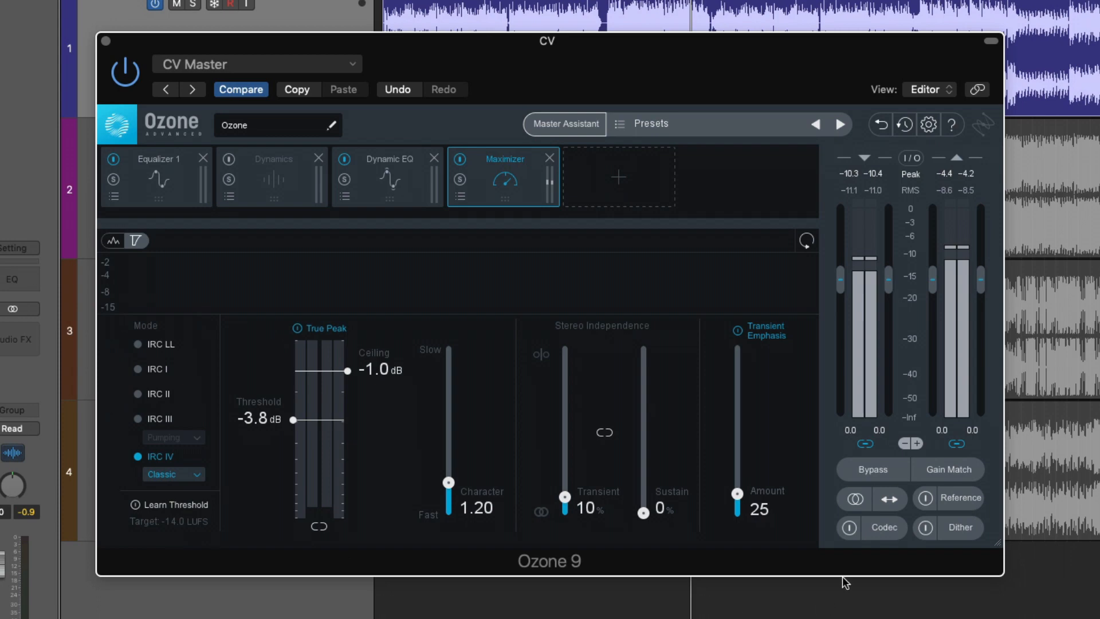
# Enable Gain Match in Ozone and compare the bypassed and processed sound during playback, leaving the processing active
pyautogui.click(940, 467)
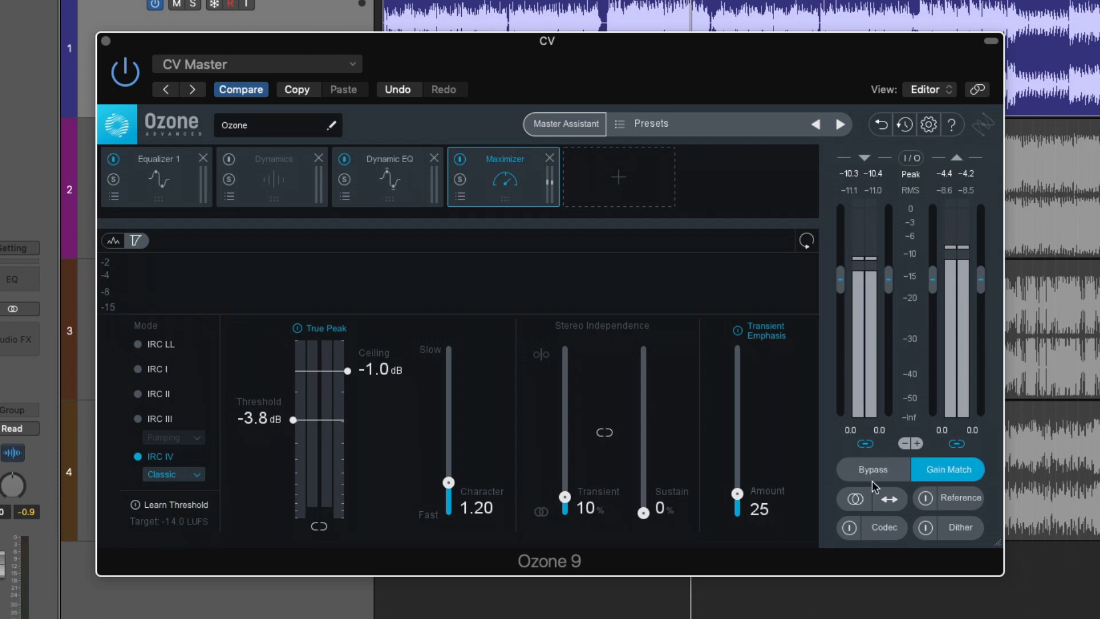
pyautogui.press('space')
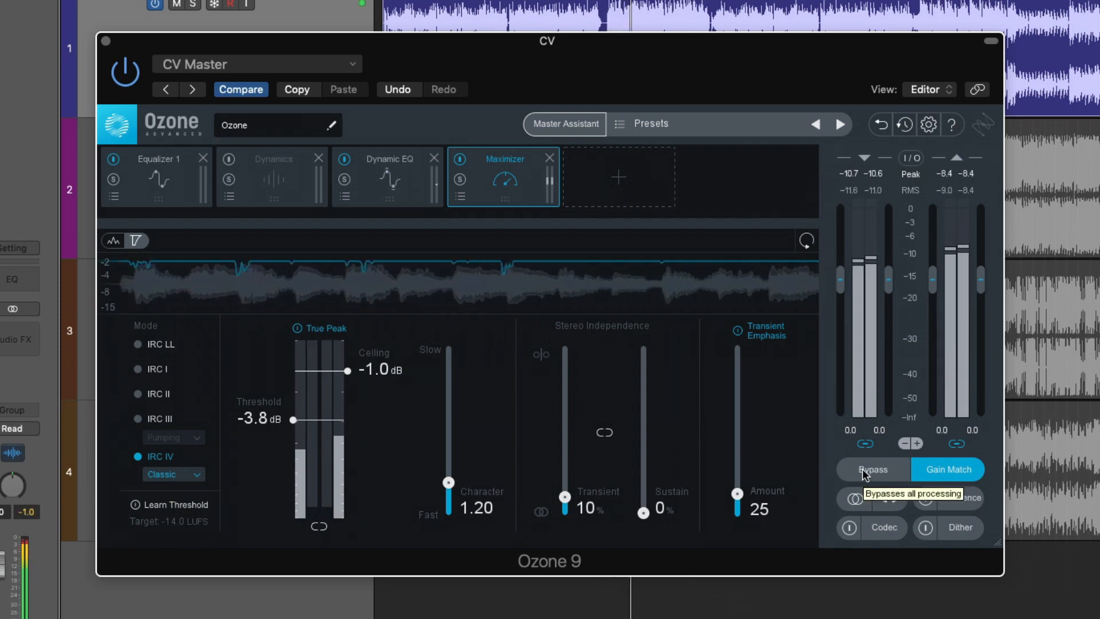
pyautogui.click(865, 470)
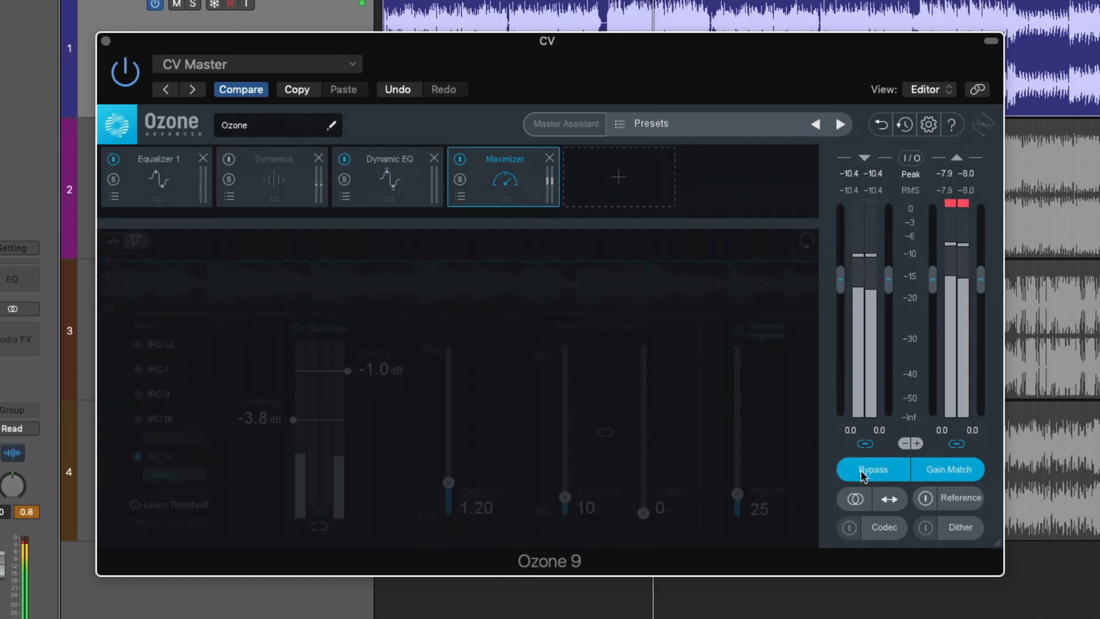
pyautogui.click(856, 475)
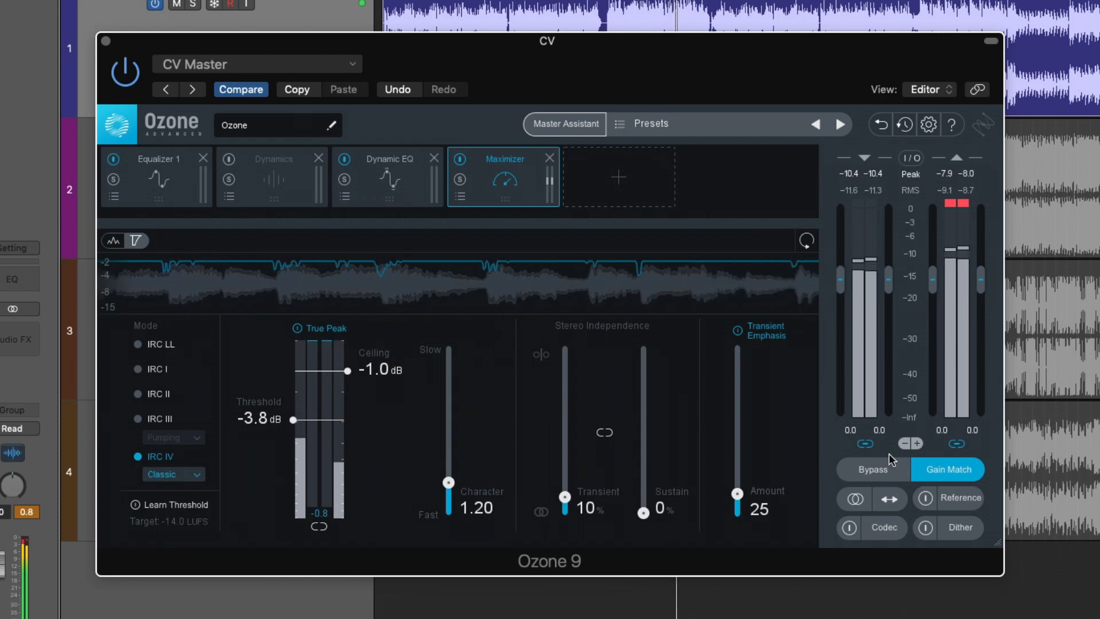
pyautogui.click(877, 469)
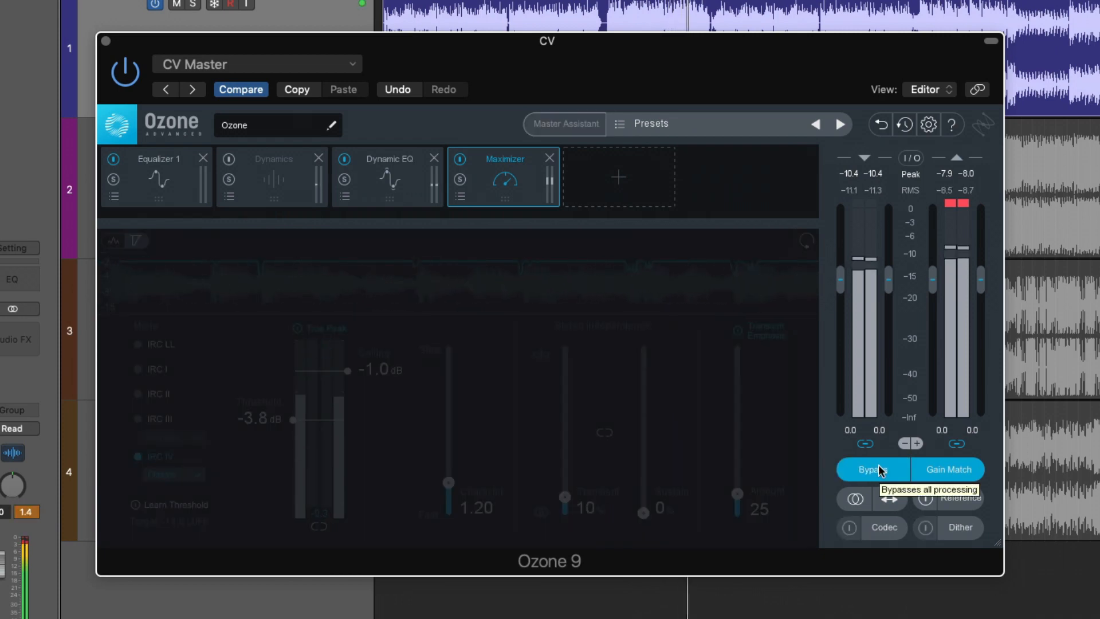
pyautogui.click(880, 470)
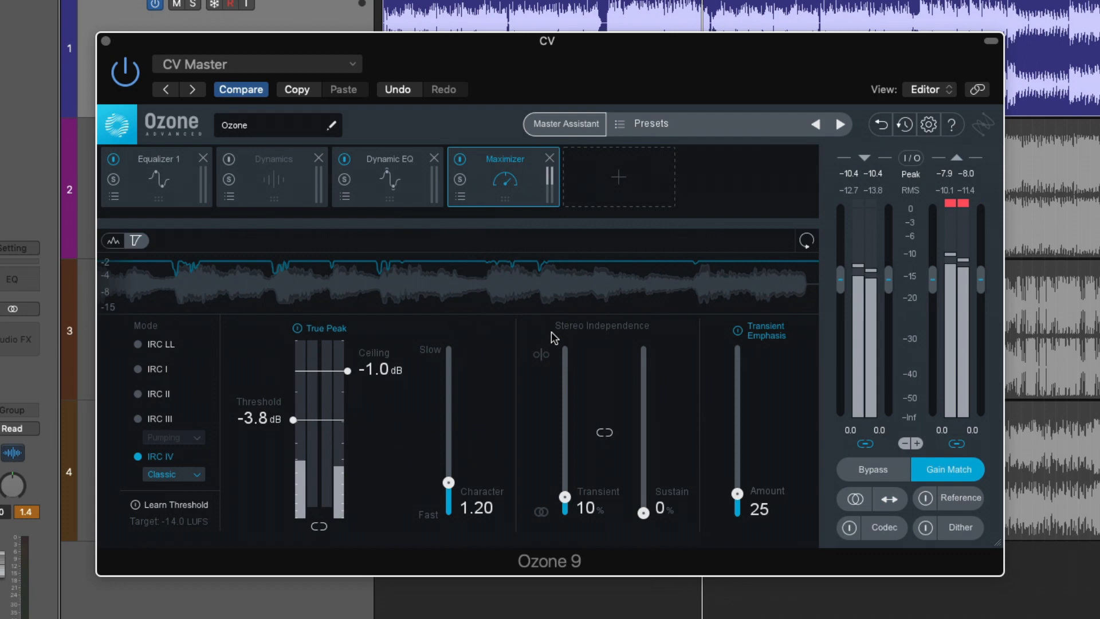
# Turn off the 9668 Hz high shelf band in the Equalizer 1 module
pyautogui.click(157, 198)
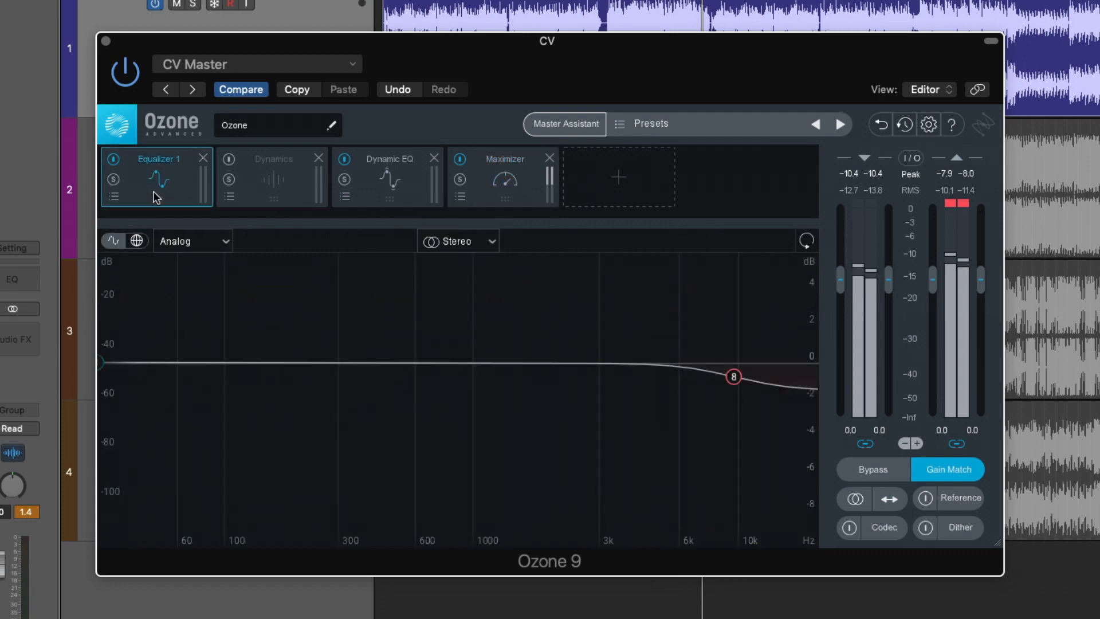
pyautogui.click(732, 377)
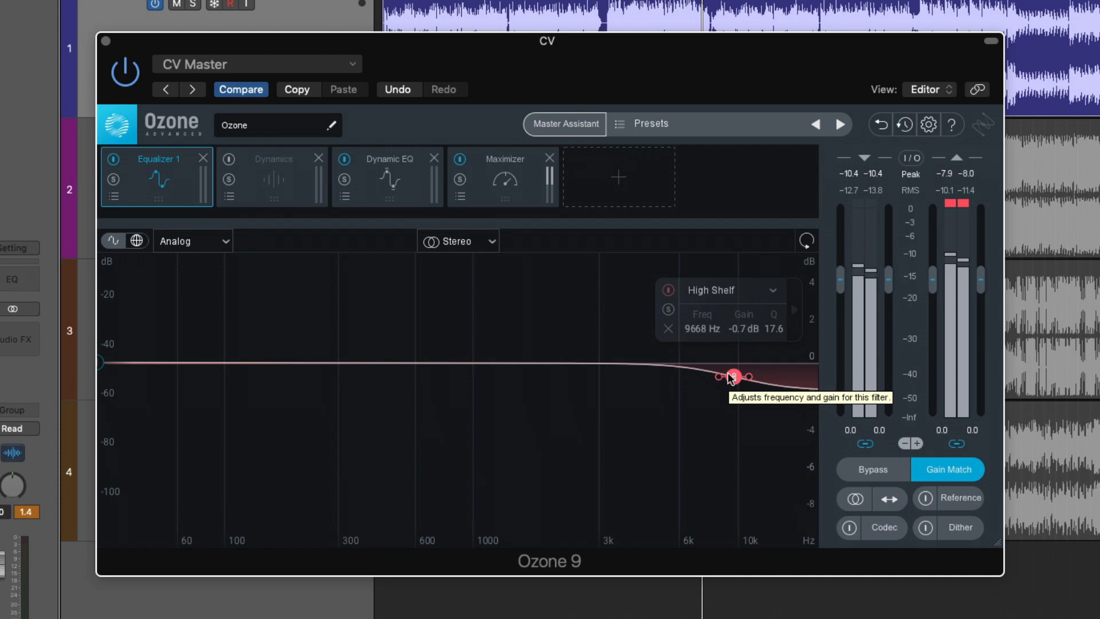
pyautogui.click(669, 289)
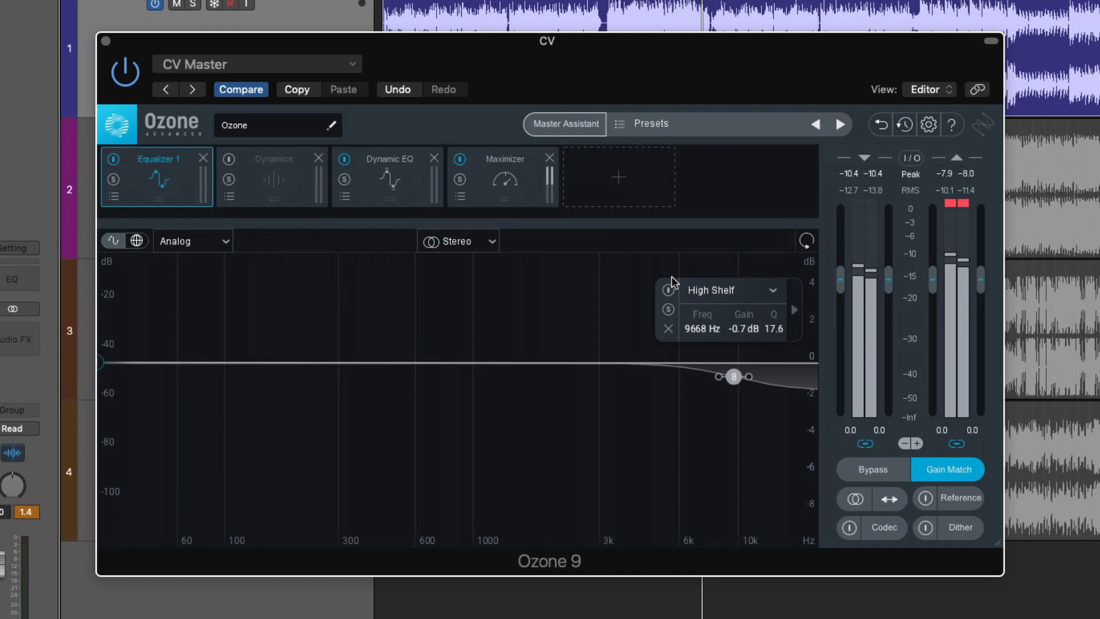
# Add a Vintage Tape module to the Ozone chain and place it between Dynamic EQ and Maximizer
pyautogui.click(404, 163)
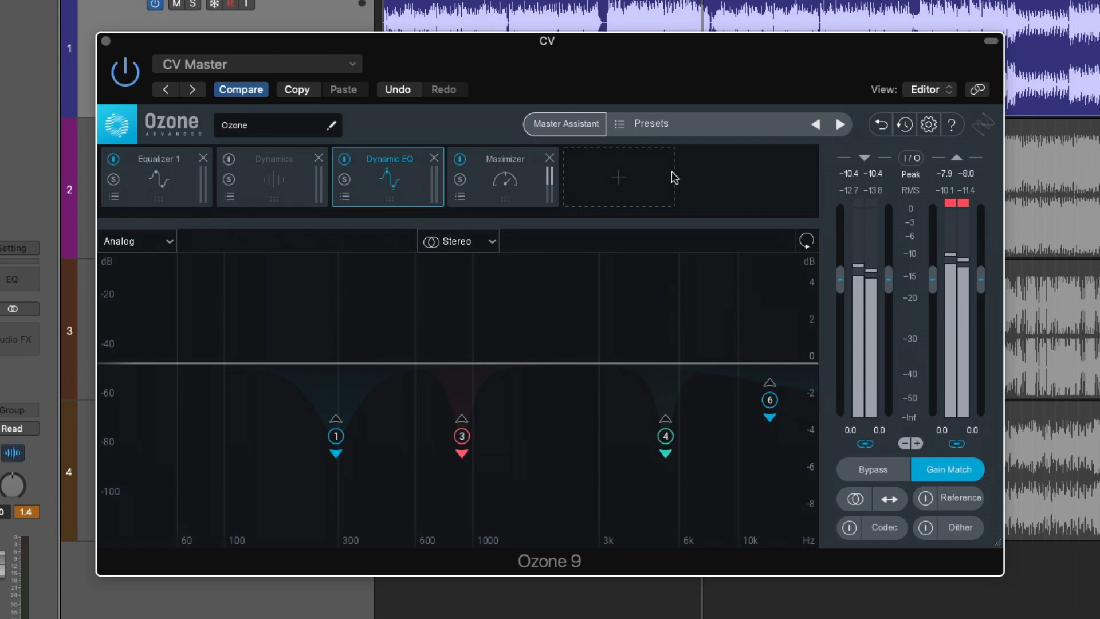
pyautogui.click(629, 183)
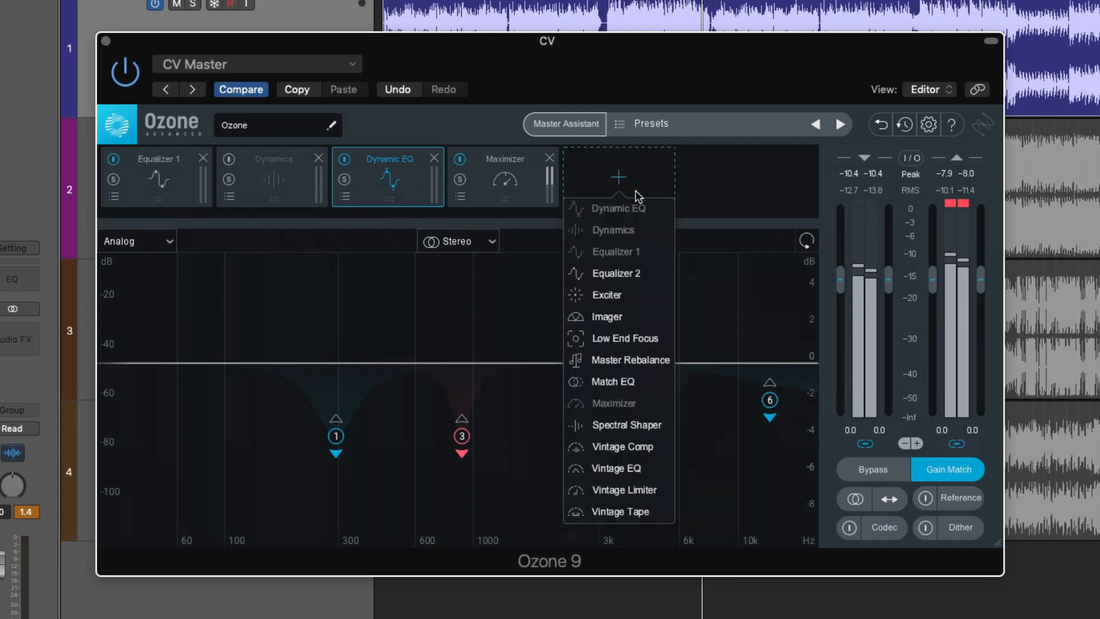
pyautogui.click(646, 513)
pyautogui.moveTo(641, 189); pyautogui.dragTo(528, 182)
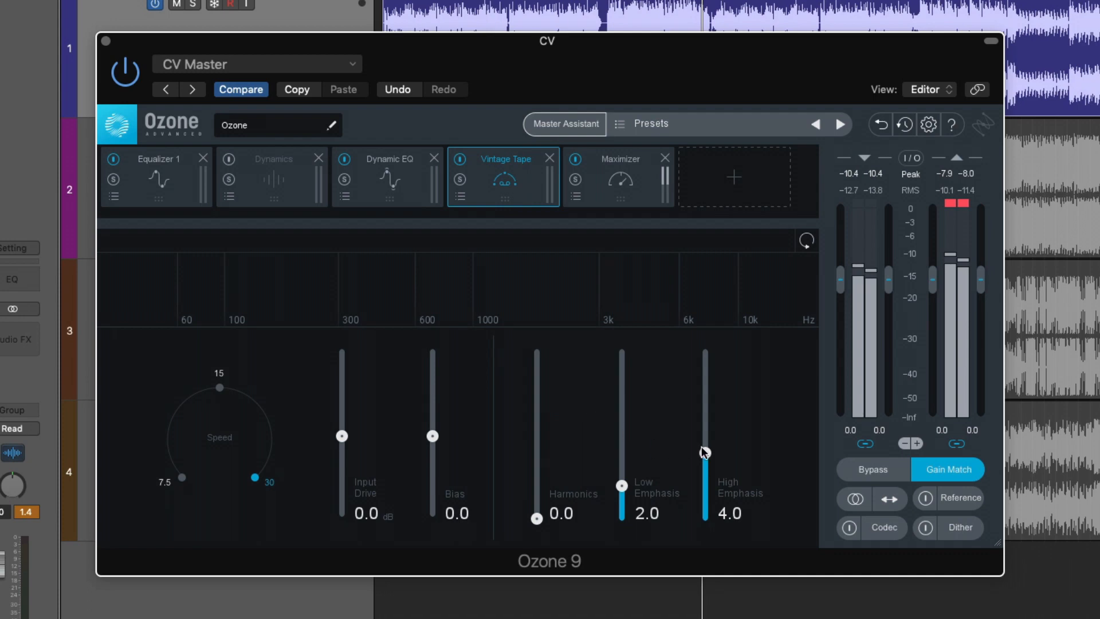
# During playback, zero both Vintage Tape emphasis controls, and build up Harmonics to 2.0, Low Emphasis to 2.0 and High Emphasis to 1.8
pyautogui.press('space')
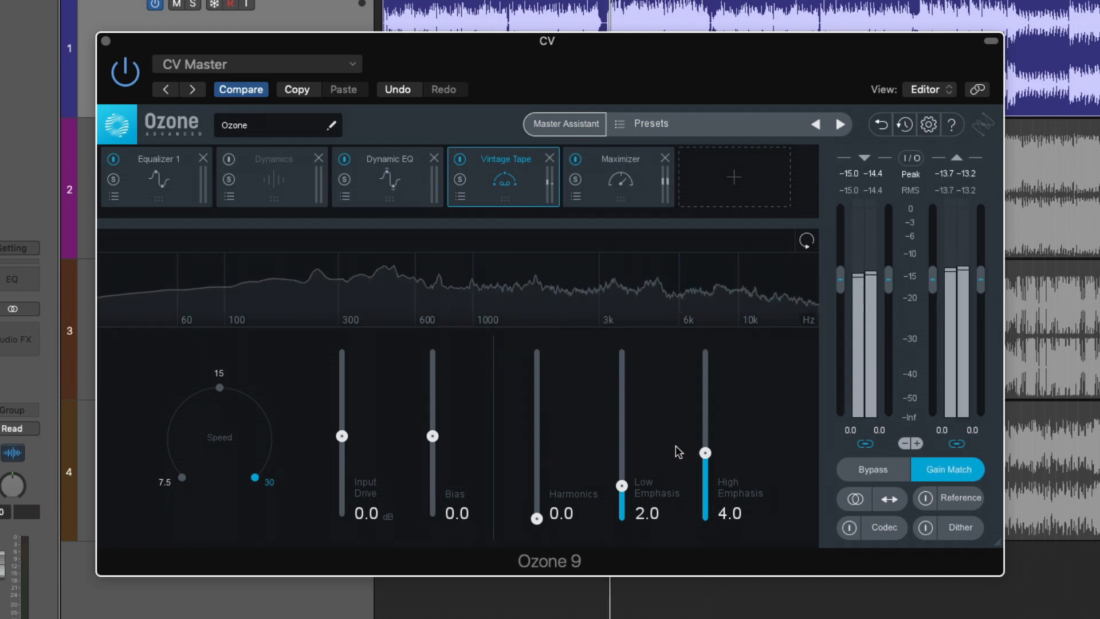
pyautogui.moveTo(705, 452); pyautogui.dragTo(705, 521)
pyautogui.moveTo(623, 487); pyautogui.dragTo(626, 526)
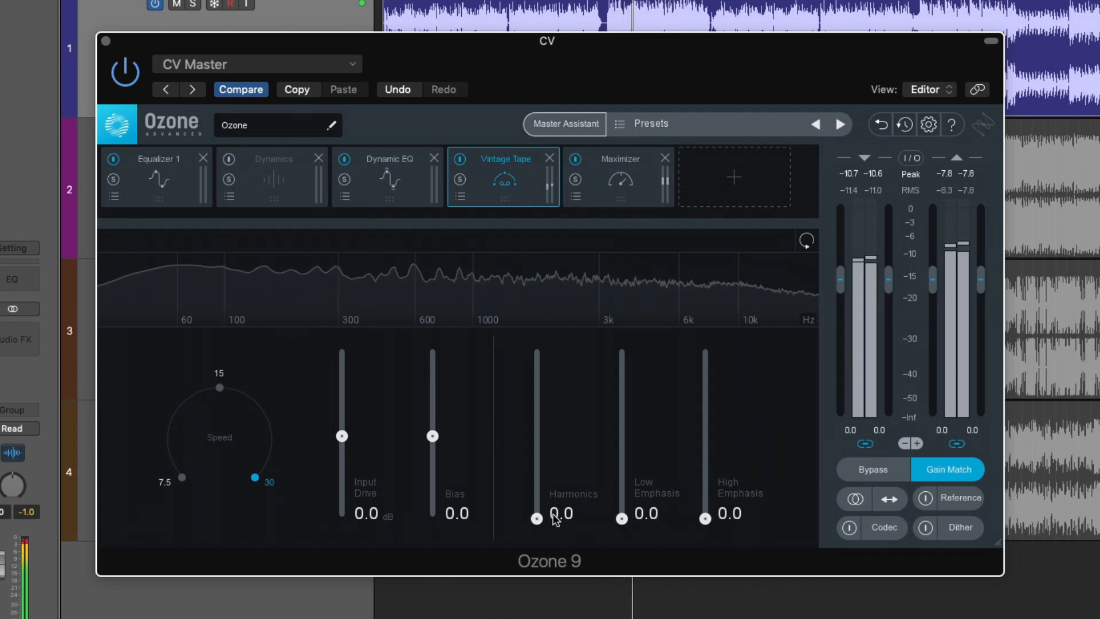
pyautogui.moveTo(536, 518); pyautogui.dragTo(536, 498)
pyautogui.moveTo(625, 511); pyautogui.dragTo(623, 479)
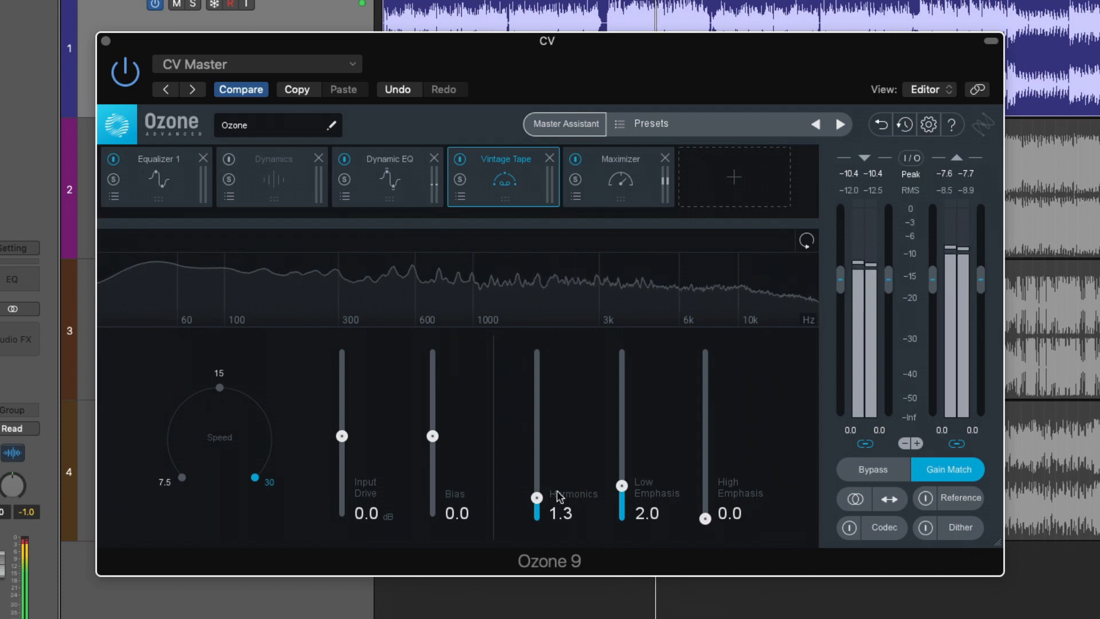
pyautogui.moveTo(536, 494); pyautogui.dragTo(535, 483)
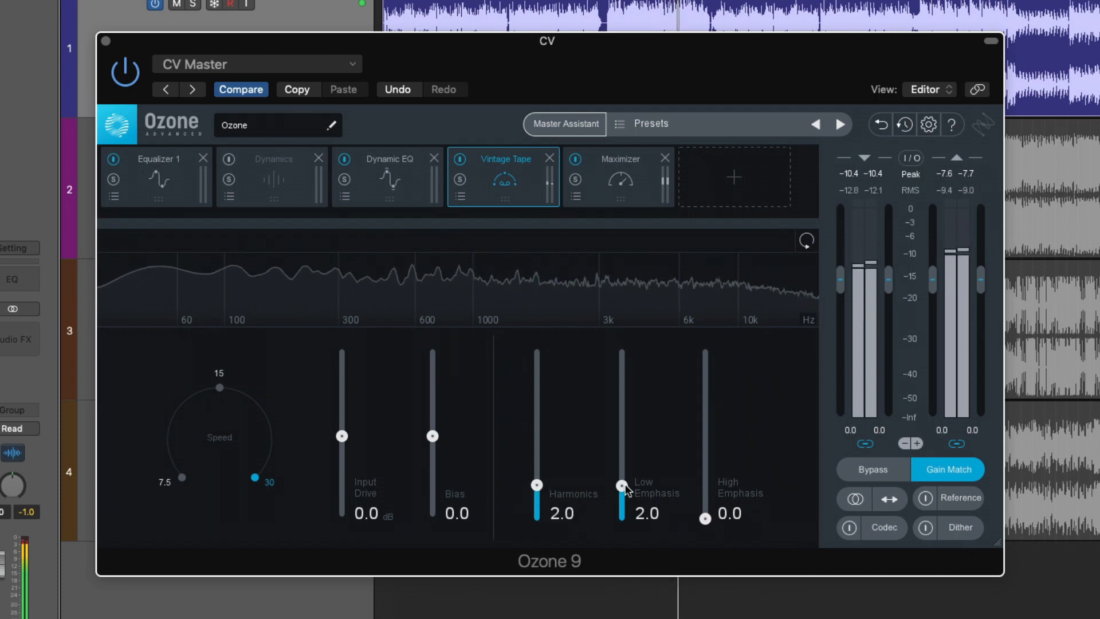
pyautogui.moveTo(622, 485)
pyautogui.mouseDown()
pyautogui.moveTo(622, 520)
pyautogui.moveTo(622, 484)
pyautogui.mouseUp()
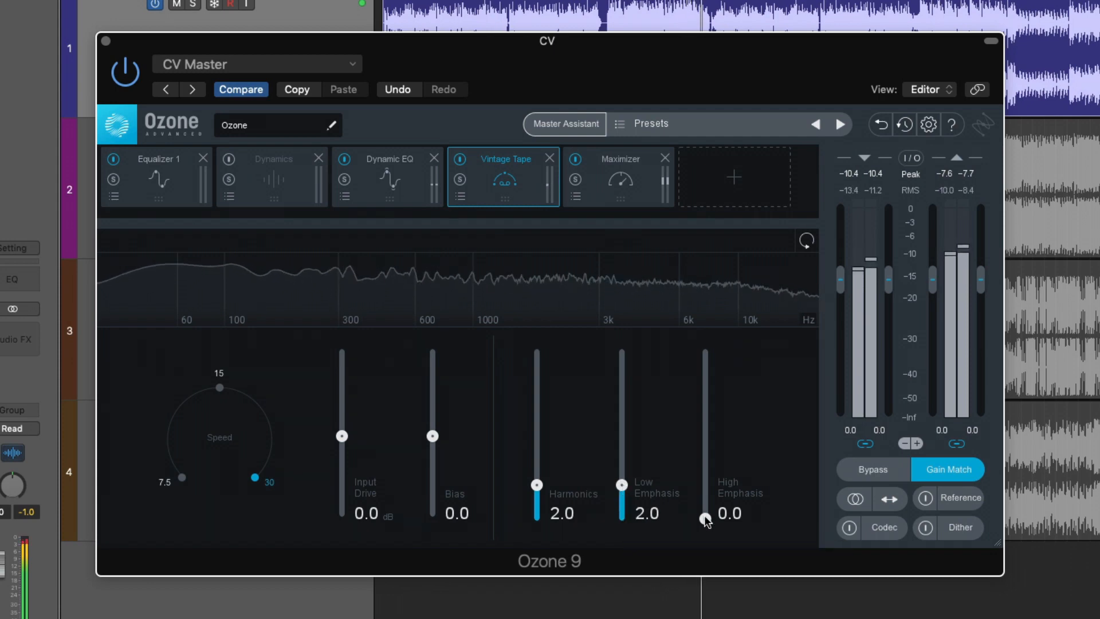
pyautogui.moveTo(703, 516); pyautogui.dragTo(713, 485)
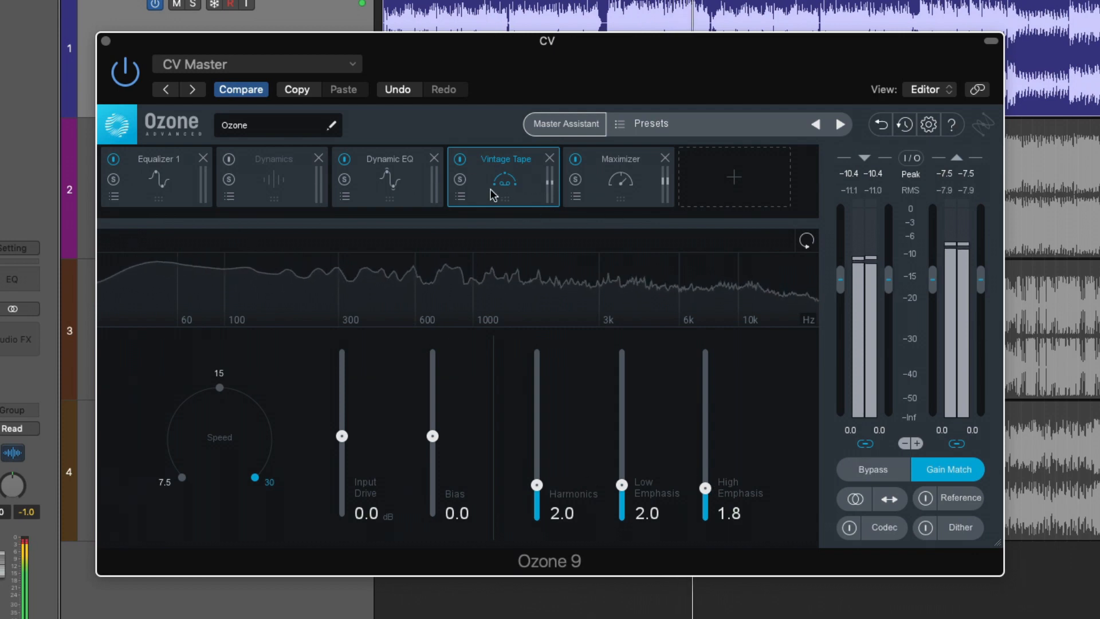
# Compare the sound with Vintage Tape bypassed and active during playback, leaving the module on
pyautogui.click(461, 158)
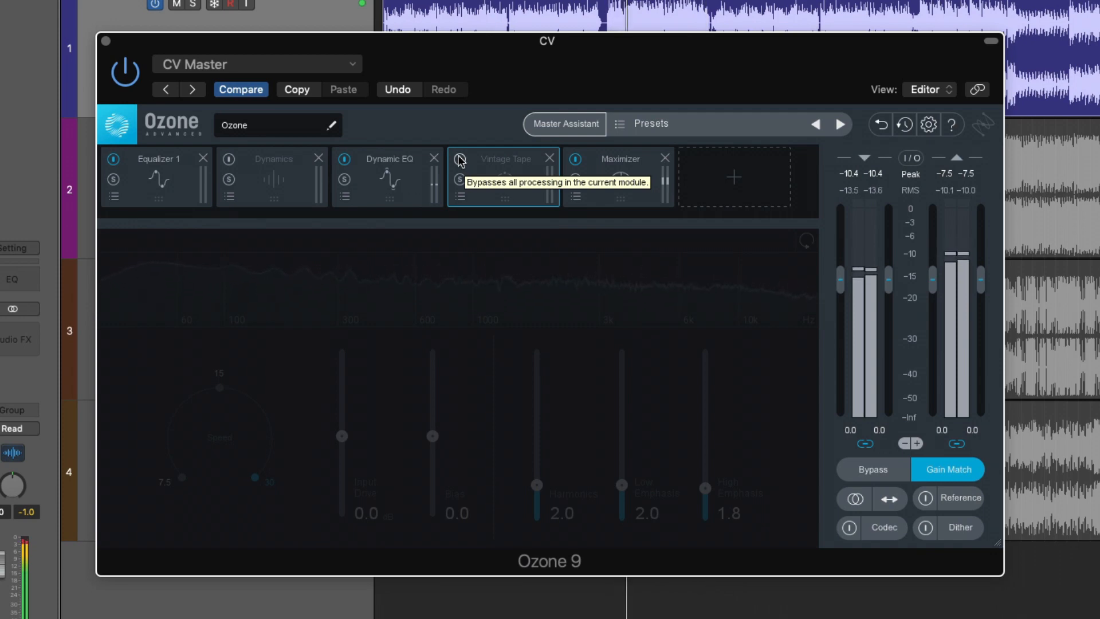
pyautogui.click(460, 158)
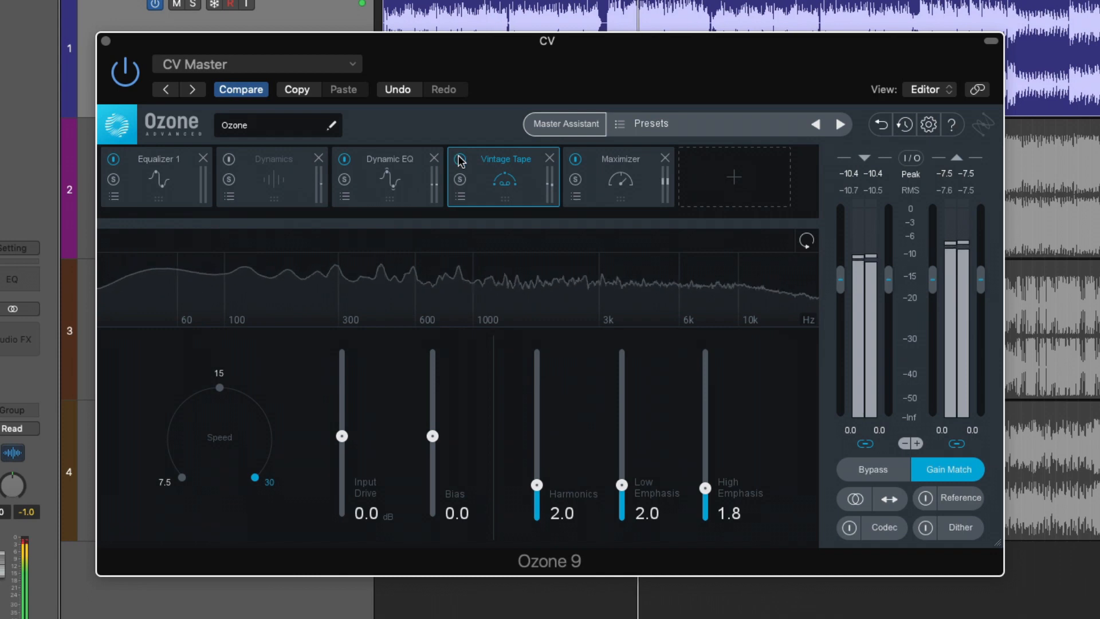
pyautogui.click(459, 158)
pyautogui.click(459, 158)
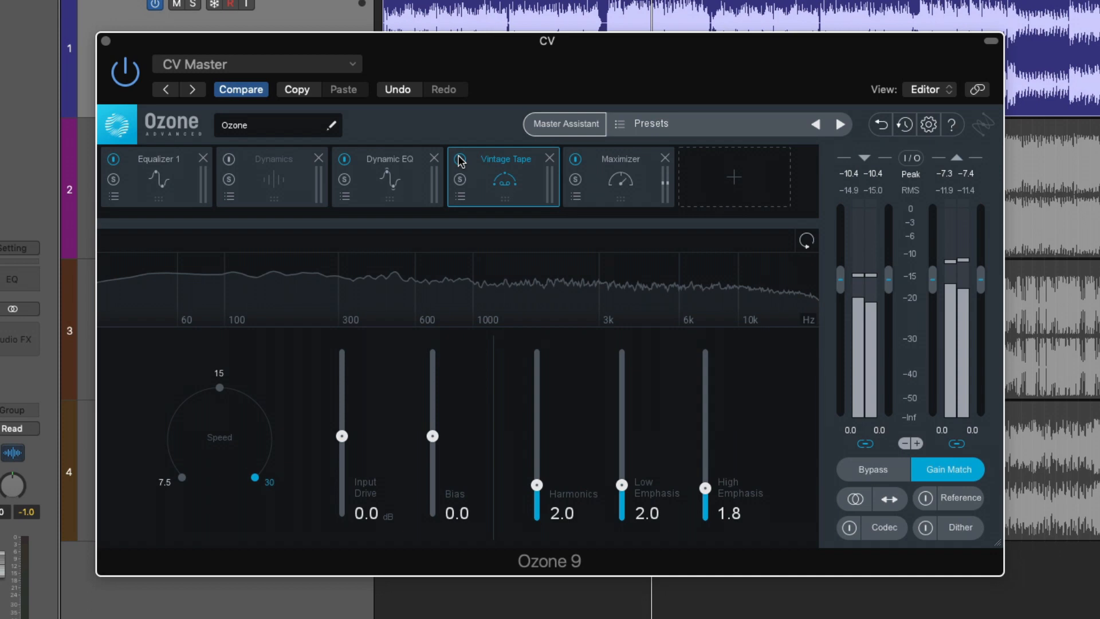
# Add an Equalizer 2 module between Vintage Tape and Maximizer, check the Dynamic EQ curve, and return to Equalizer 2
pyautogui.click(707, 156)
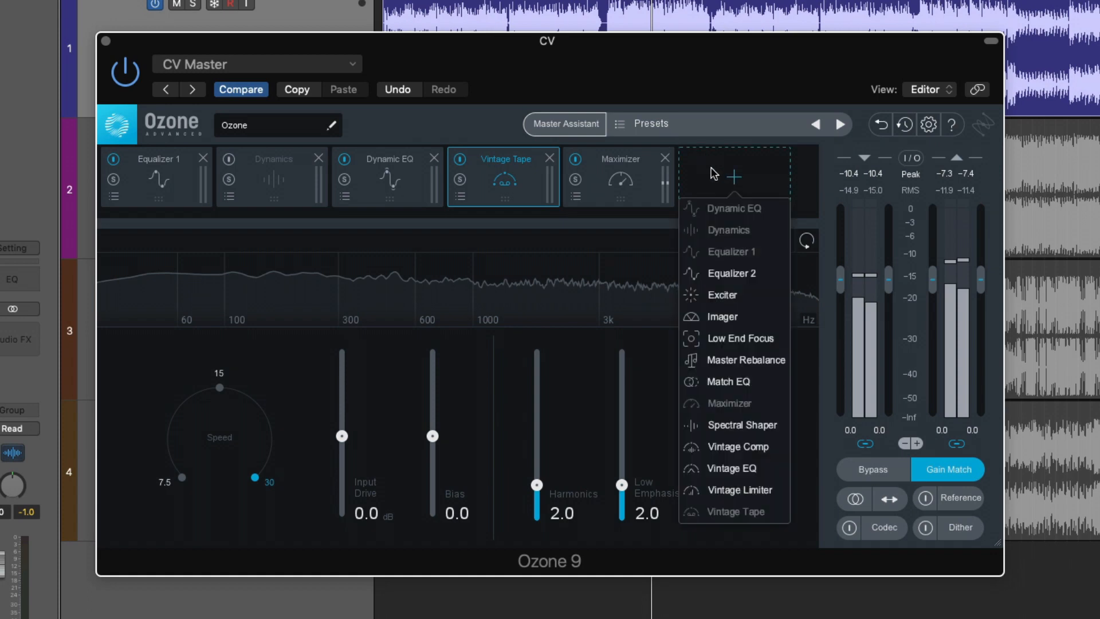
pyautogui.click(719, 273)
pyautogui.moveTo(650, 177); pyautogui.dragTo(540, 197)
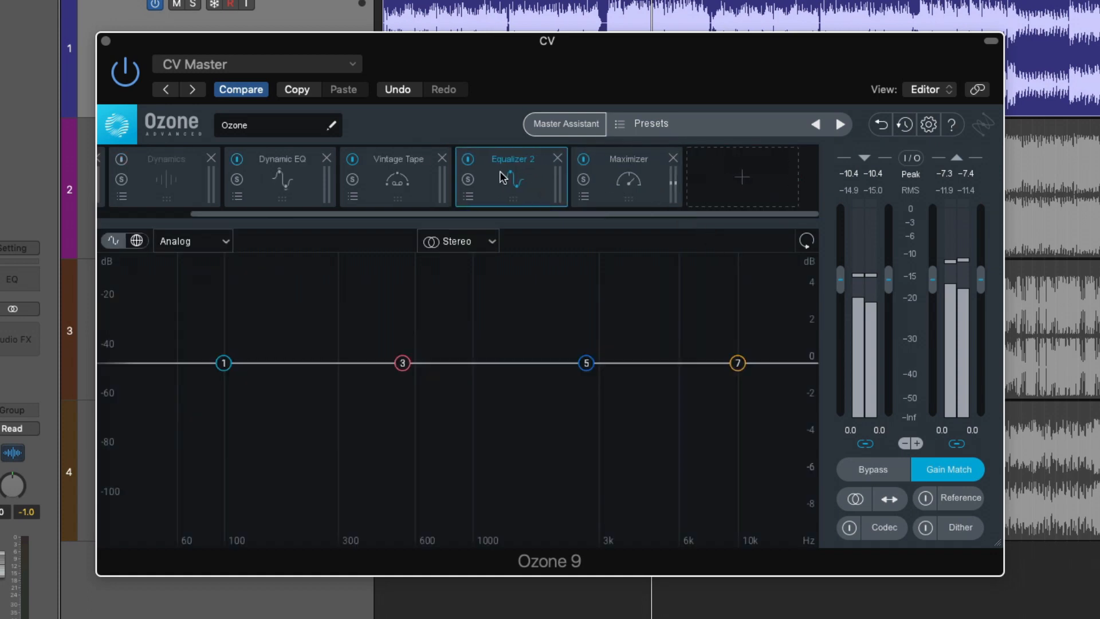
pyautogui.click(262, 181)
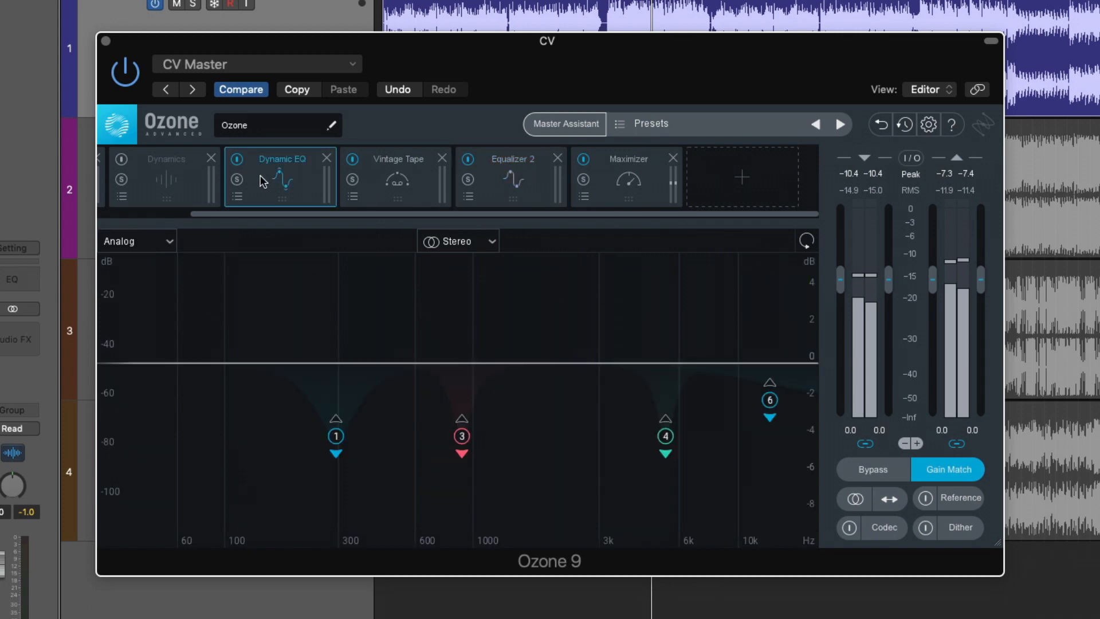
pyautogui.click(517, 192)
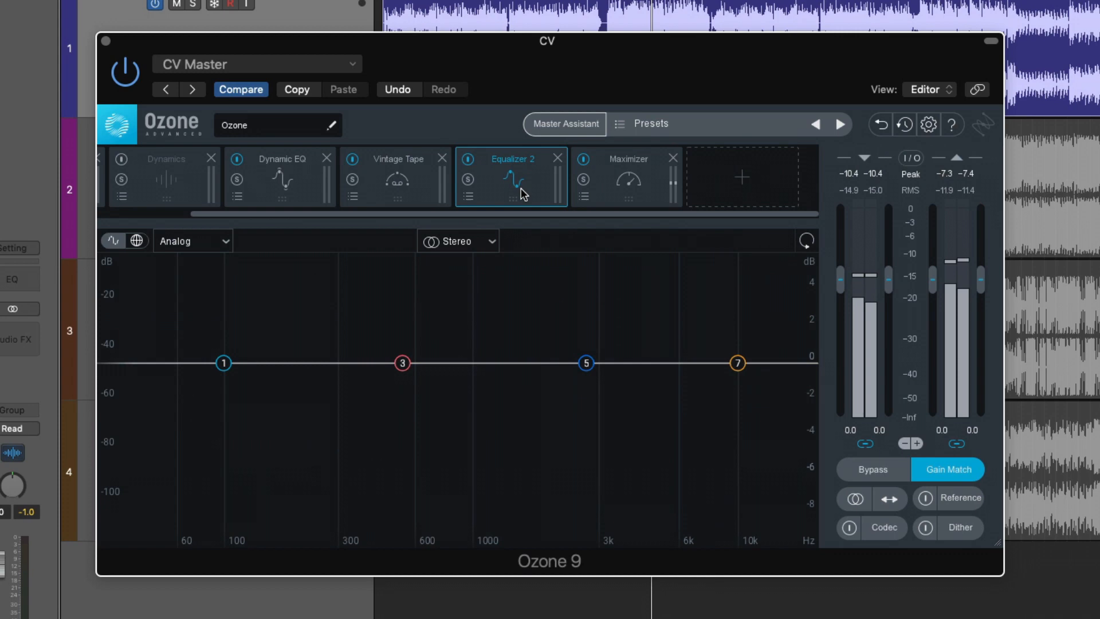
# During playback, make Equalizer 2's band 1 an Analog Low Shelf at about 320 Hz with 0.3 dB gain
pyautogui.press('space')
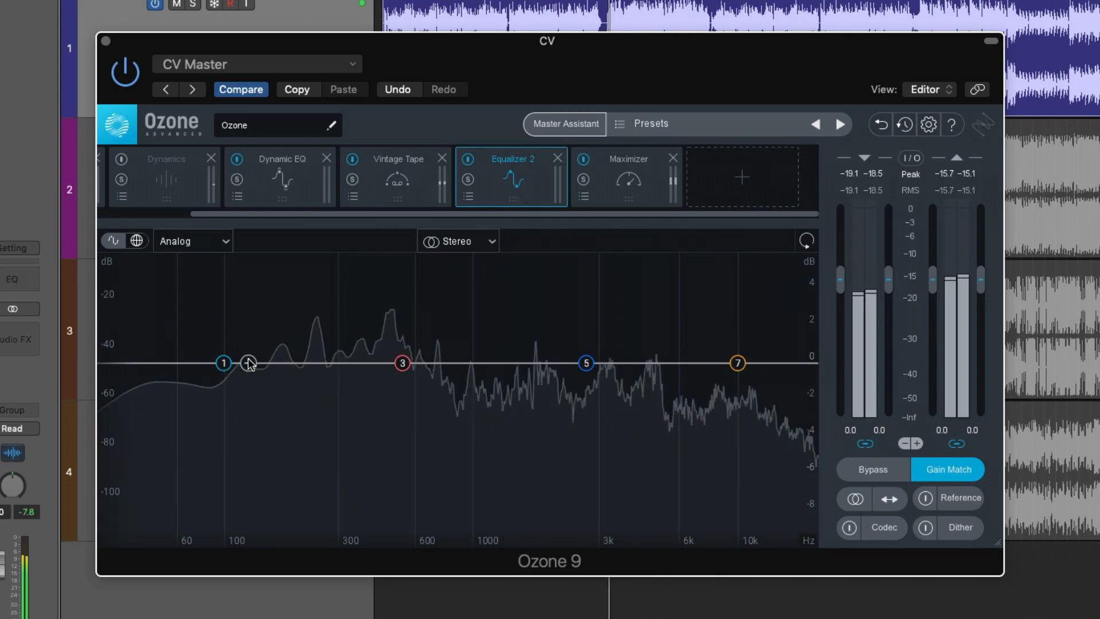
pyautogui.moveTo(224, 363); pyautogui.dragTo(350, 360)
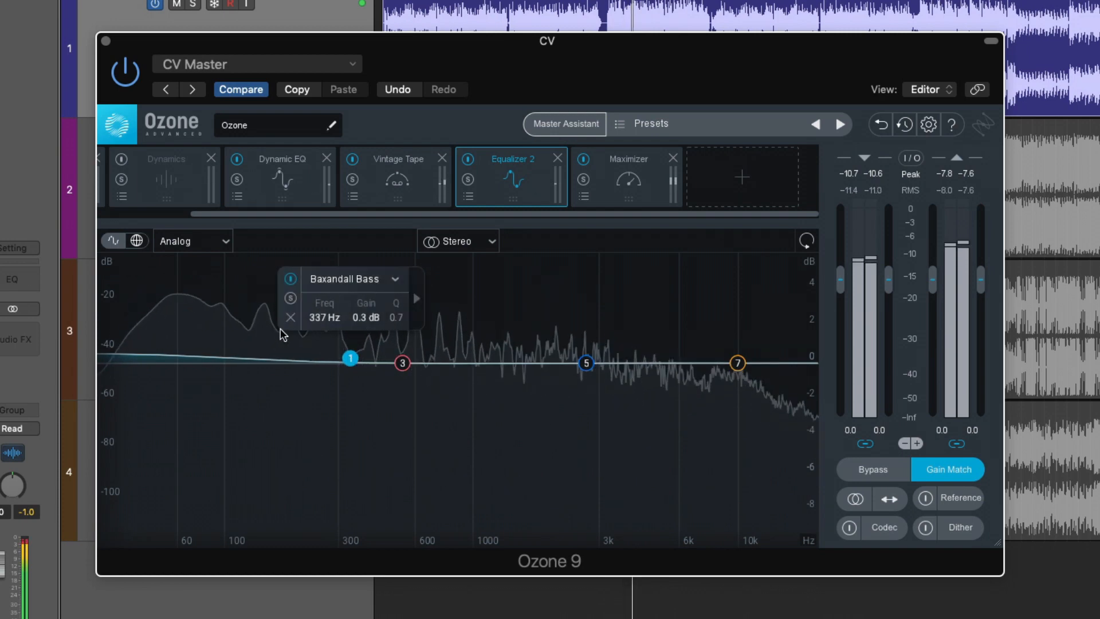
pyautogui.click(345, 279)
pyautogui.moveTo(364, 321)
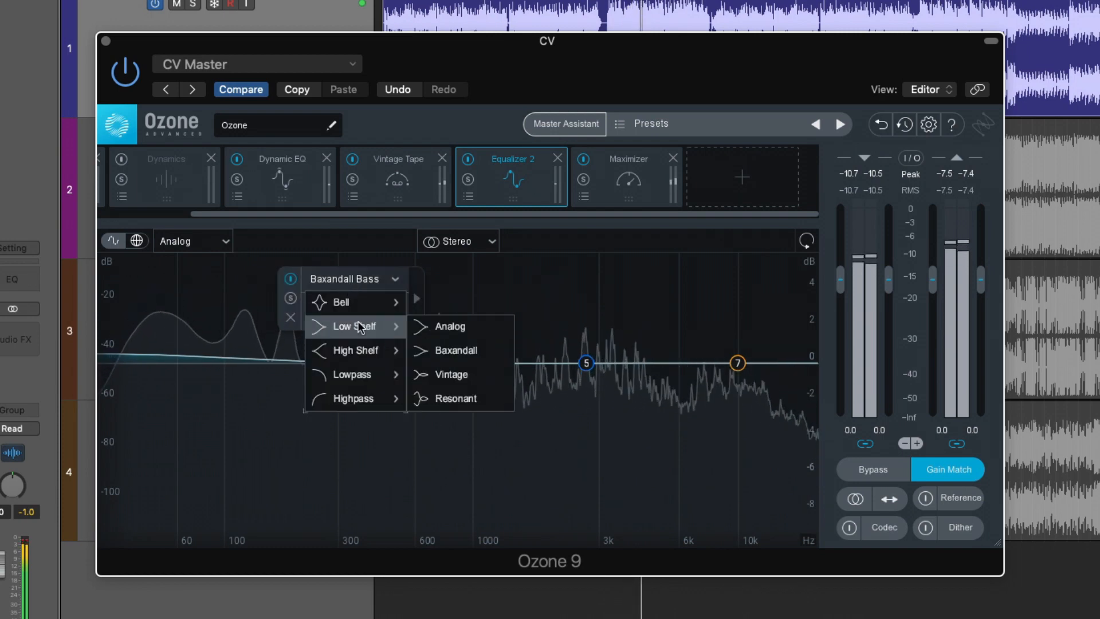
pyautogui.click(442, 321)
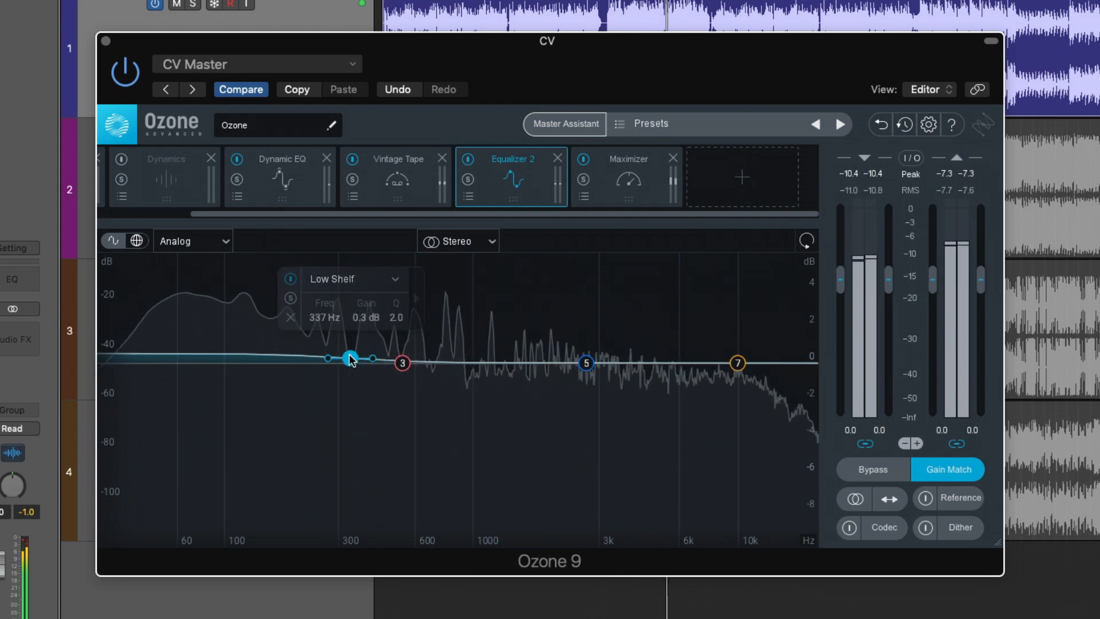
pyautogui.moveTo(349, 355); pyautogui.dragTo(345, 357)
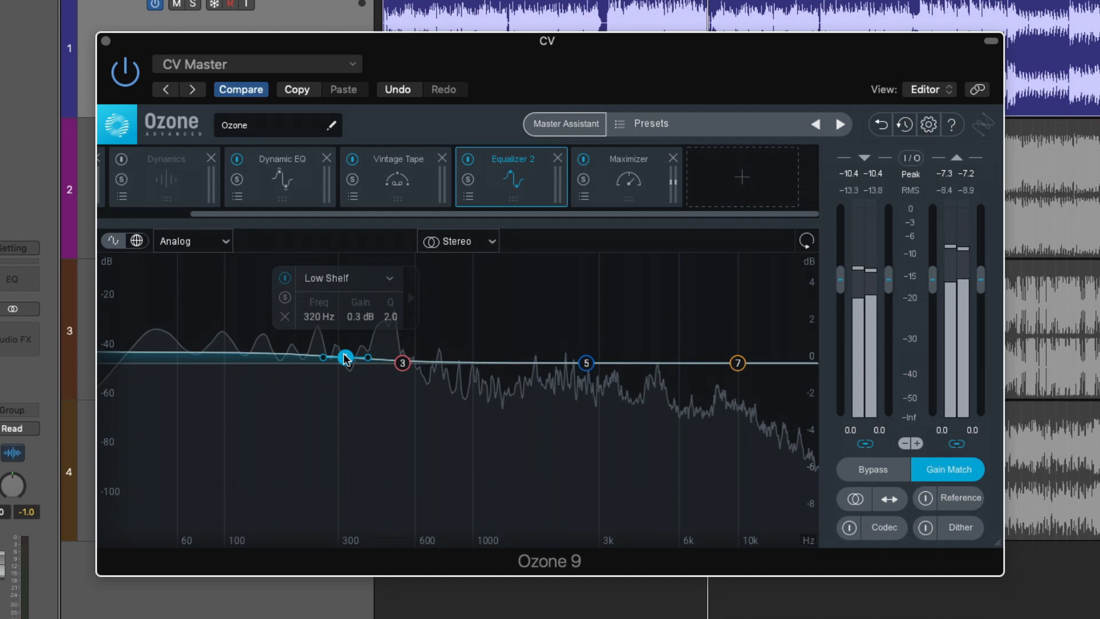
# Exaggerate the band 1 low shelf to about 2.2 dB, and bring it back to 0.3 dB at 319 Hz during playback
pyautogui.moveTo(345, 359); pyautogui.dragTo(342, 324)
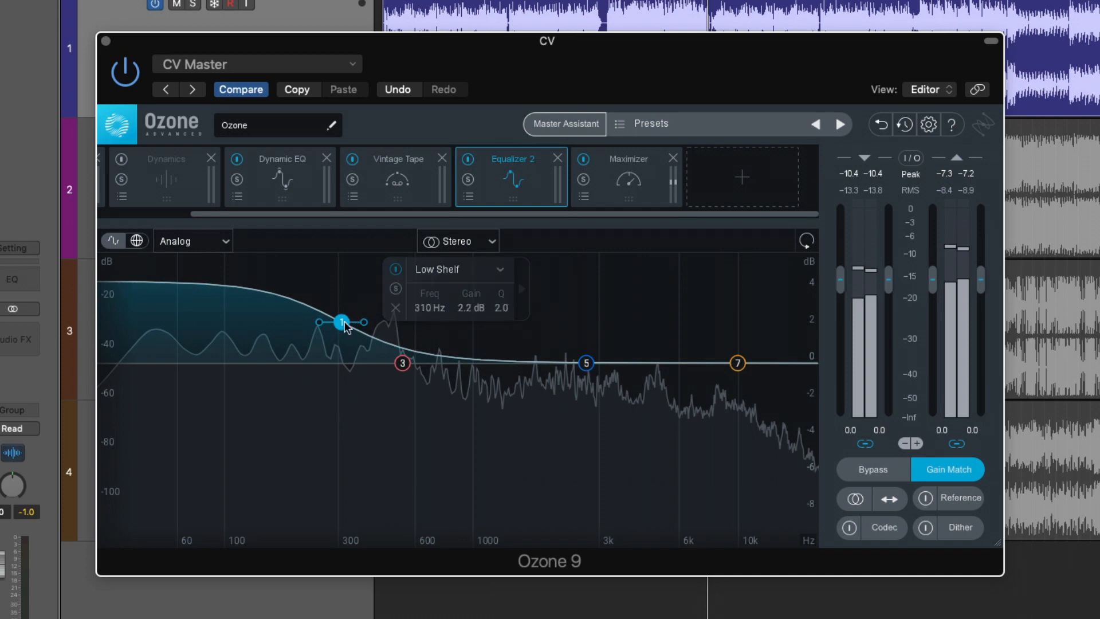
pyautogui.moveTo(344, 324); pyautogui.dragTo(346, 355)
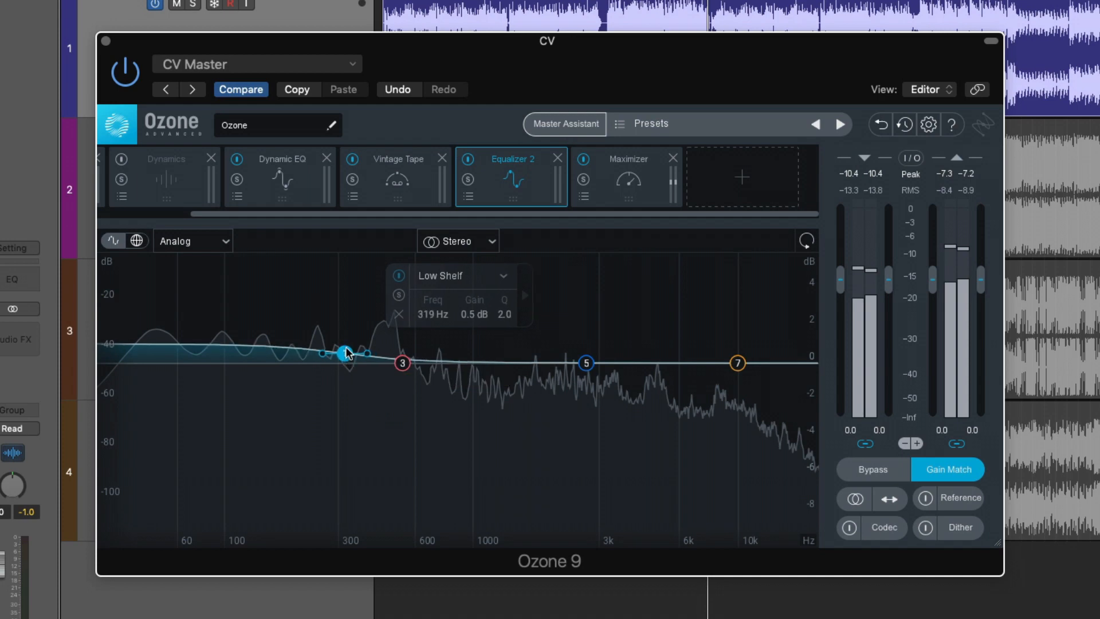
pyautogui.press('space')
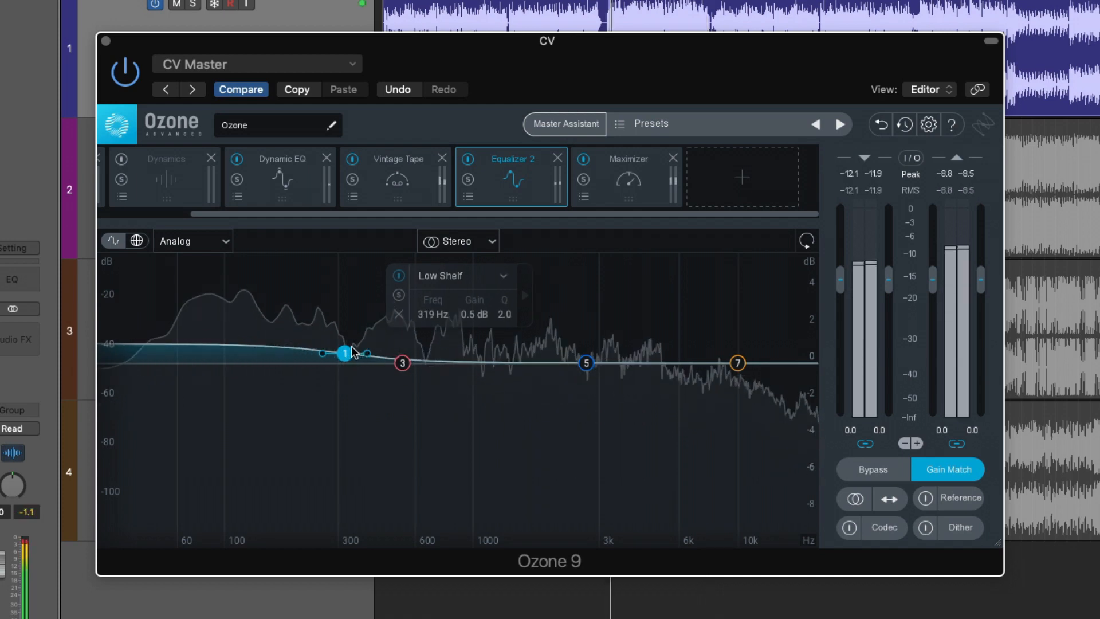
pyautogui.moveTo(348, 349); pyautogui.dragTo(348, 350)
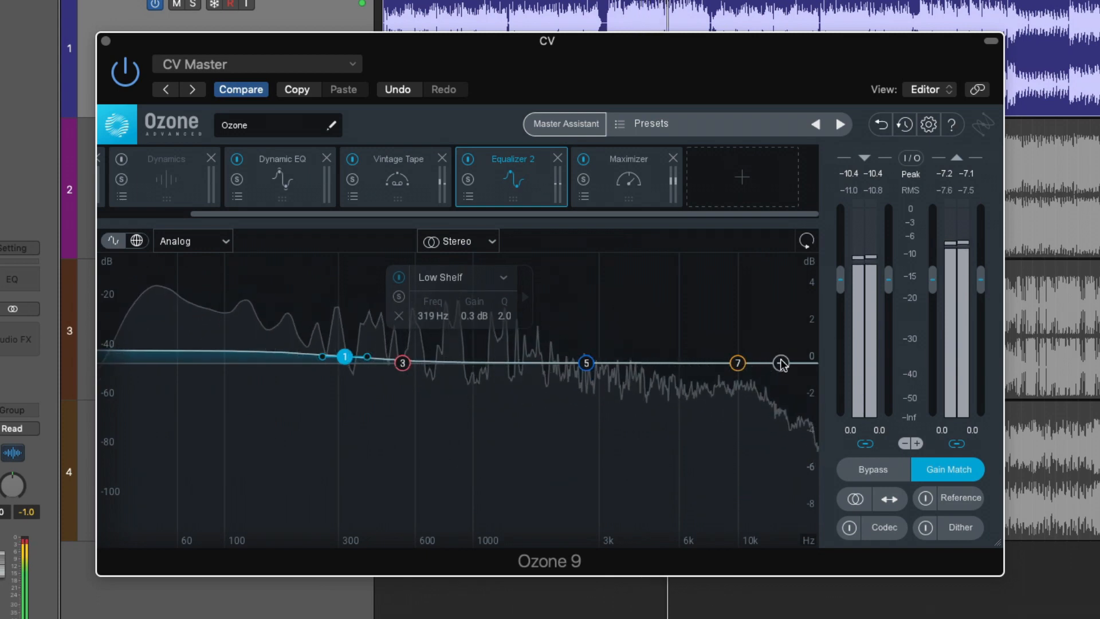
# Change Equalizer 2's band 7 to a Proportional Q bell at 10000 Hz with 0.4 dB gain and a Q of 0.7
pyautogui.moveTo(737, 363); pyautogui.dragTo(743, 353)
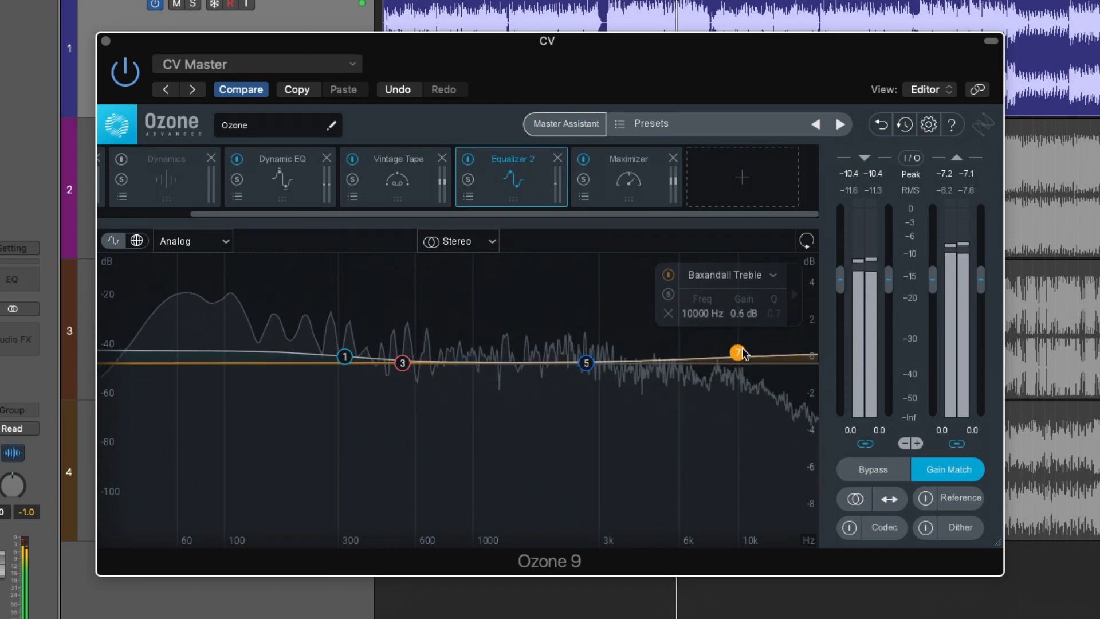
pyautogui.click(731, 274)
pyautogui.moveTo(732, 303)
pyautogui.click(630, 298)
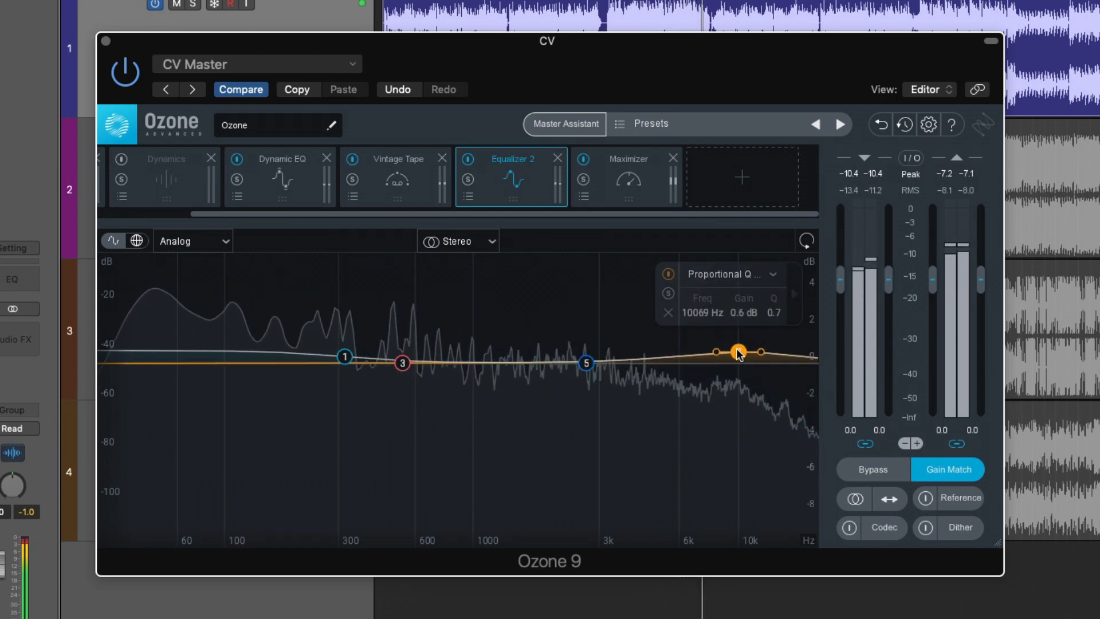
pyautogui.moveTo(740, 354); pyautogui.dragTo(737, 352)
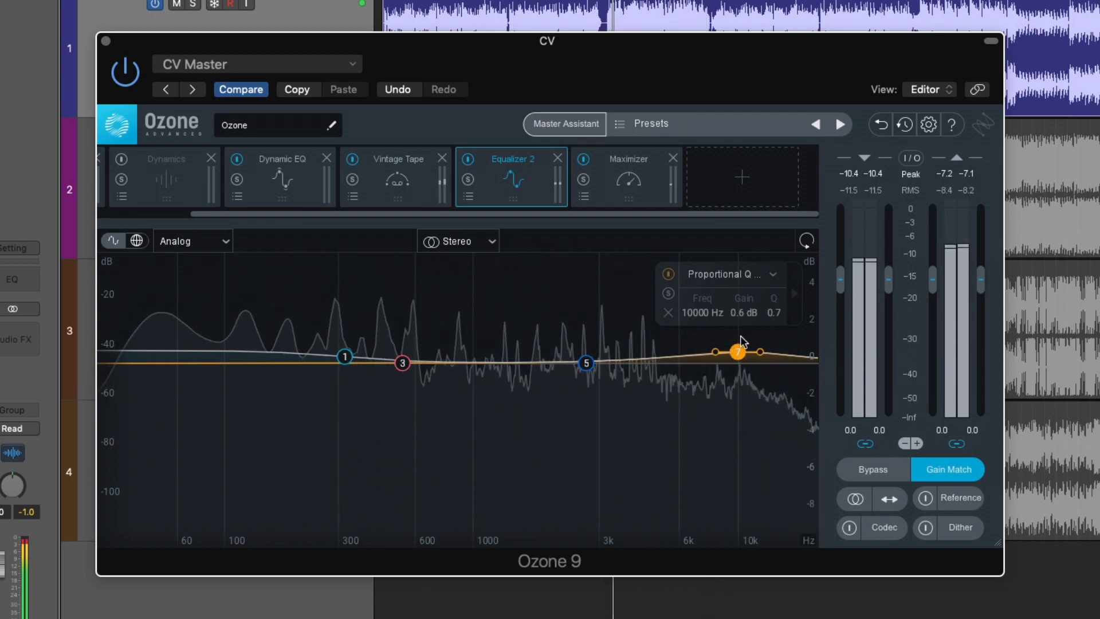
pyautogui.moveTo(734, 312); pyautogui.dragTo(735, 319)
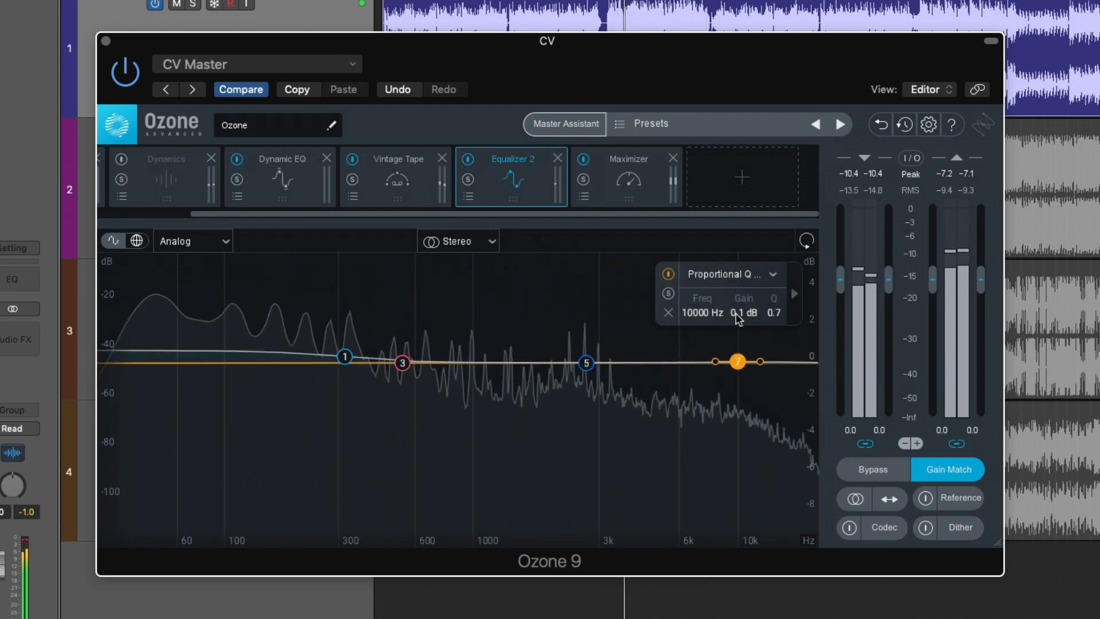
pyautogui.scroll(3, 735, 312)
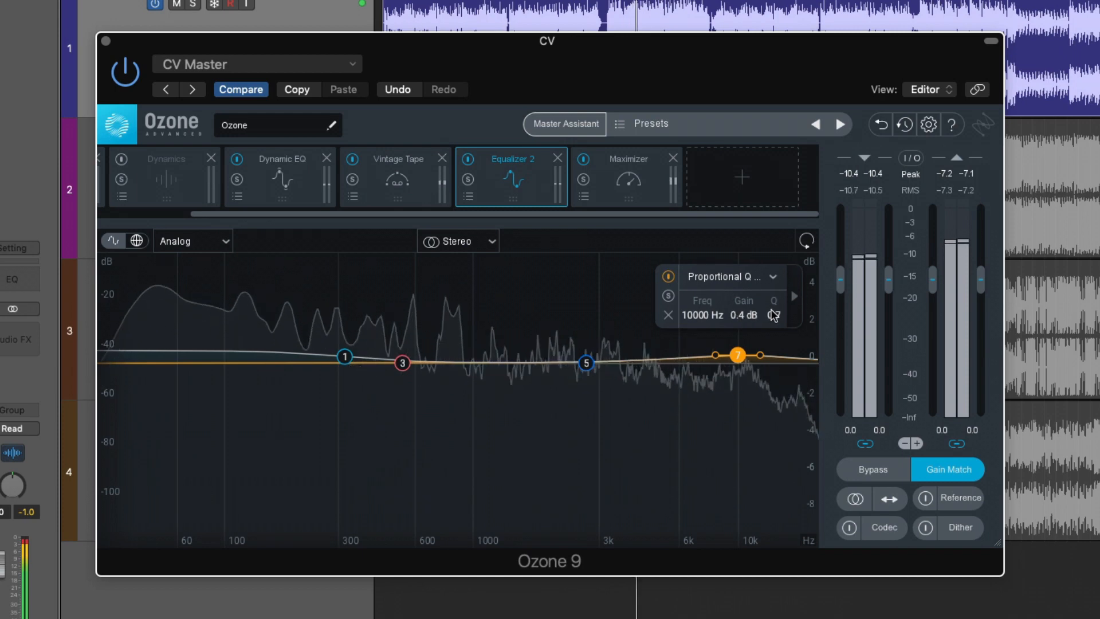
pyautogui.scroll(-1, 774, 317)
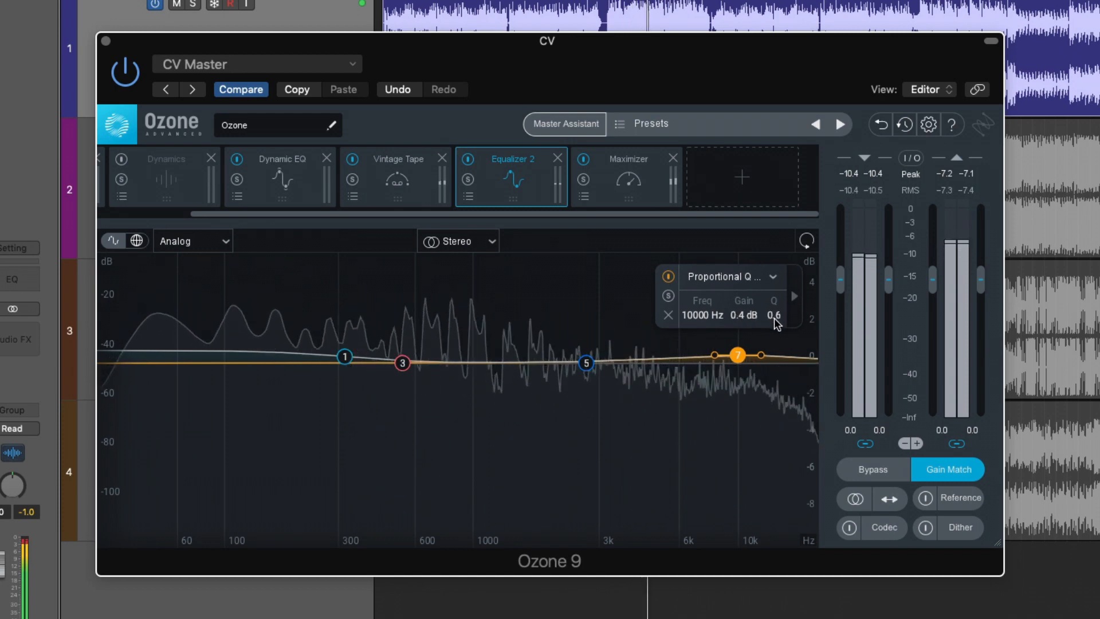
pyautogui.scroll(-1, 775, 318)
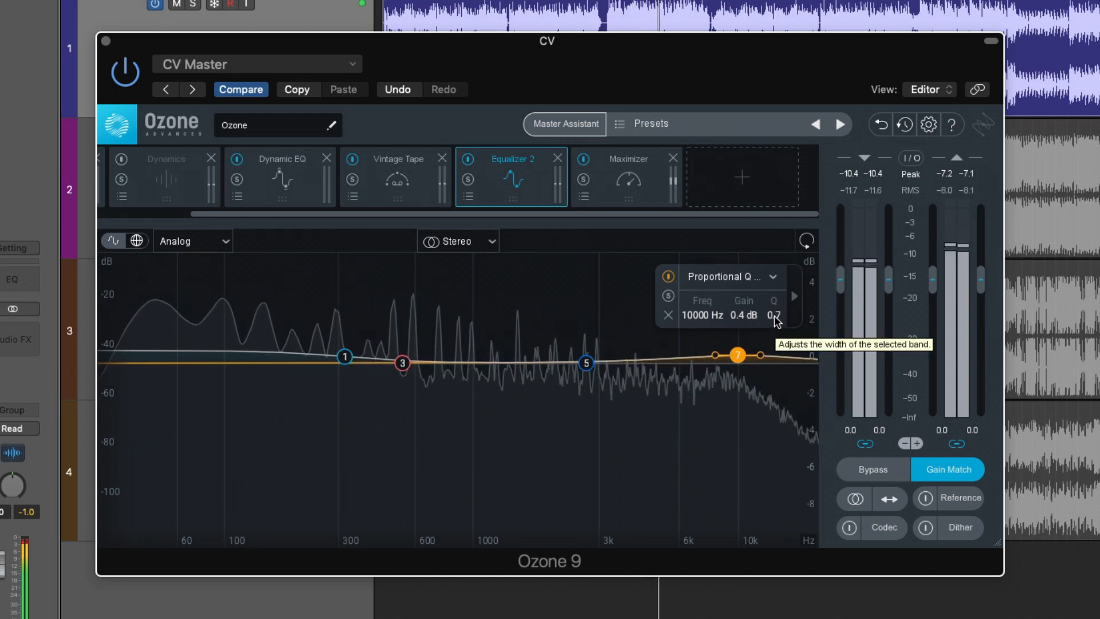
pyautogui.scroll(2, 775, 319)
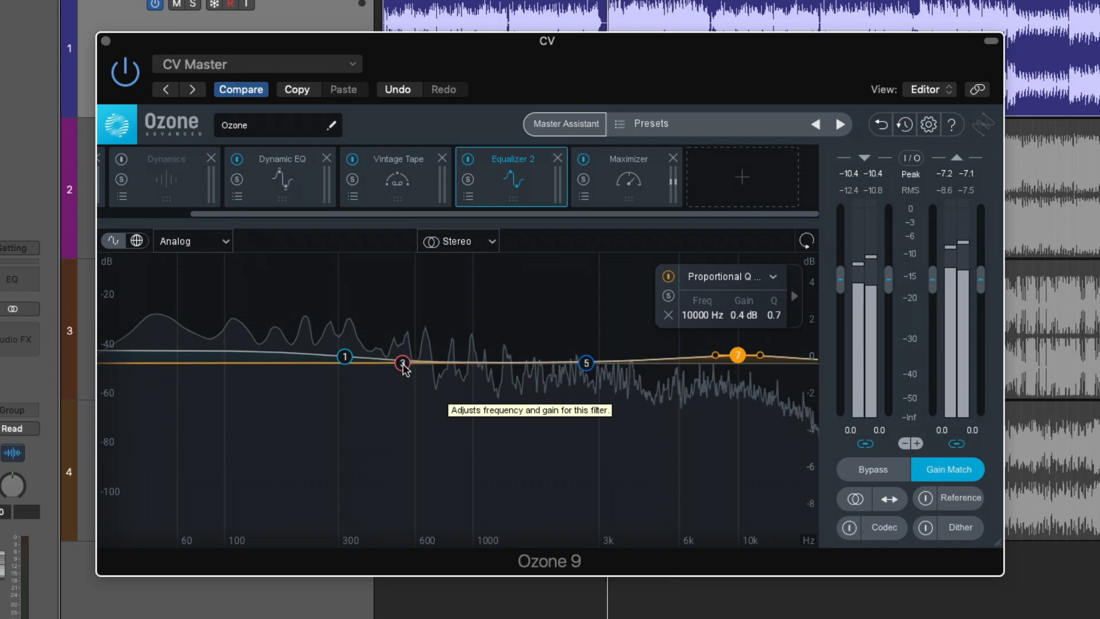
# Sweep Equalizer 2's band 3 bell with the band soloed, settle it at 616 Hz with -0.5 dB gain, and turn solo off
pyautogui.moveTo(404, 368); pyautogui.dragTo(414, 346)
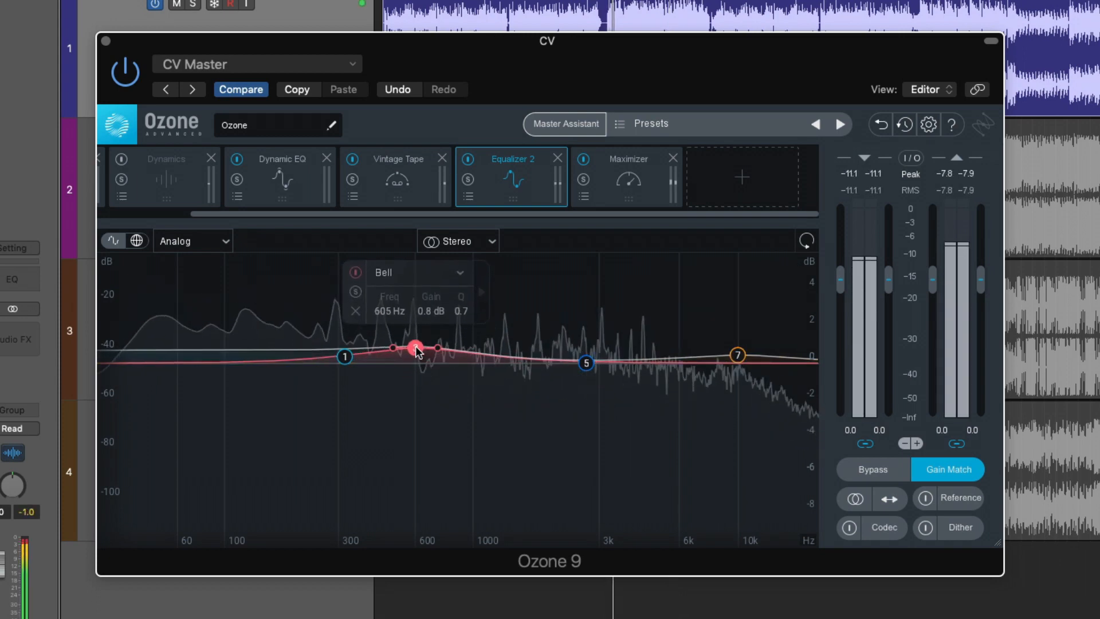
pyautogui.click(355, 291)
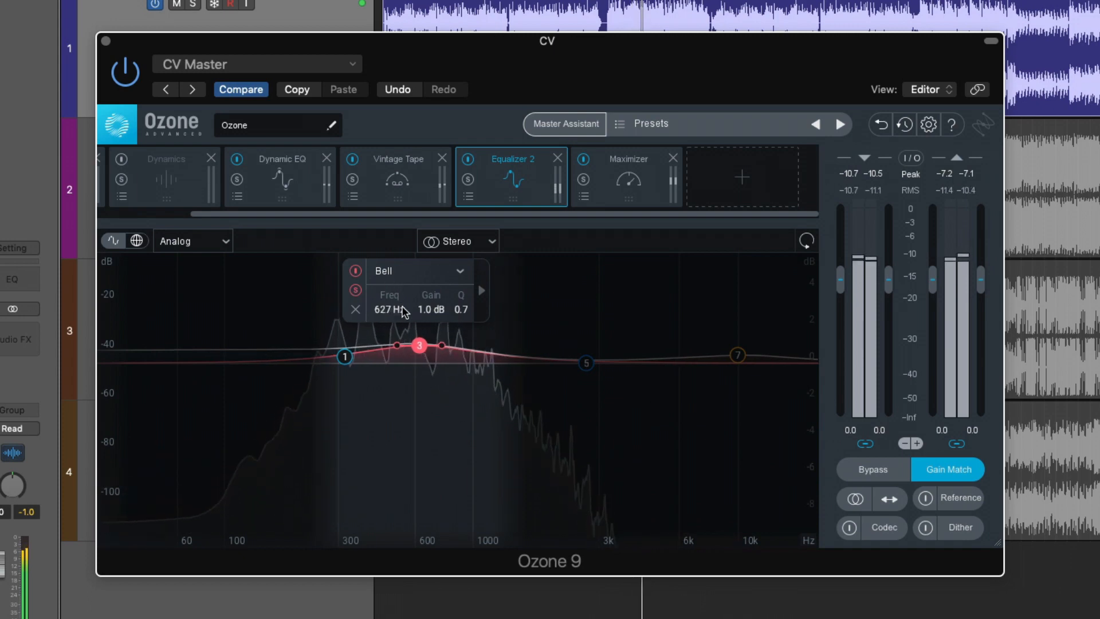
pyautogui.moveTo(411, 311); pyautogui.dragTo(453, 305)
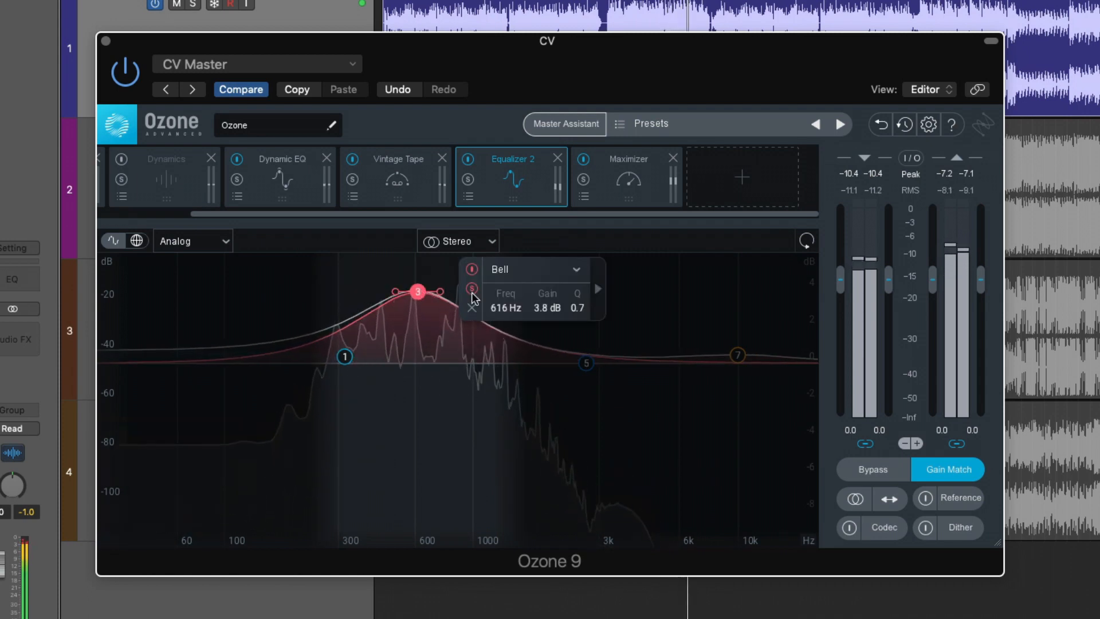
pyautogui.moveTo(535, 307); pyautogui.dragTo(535, 327)
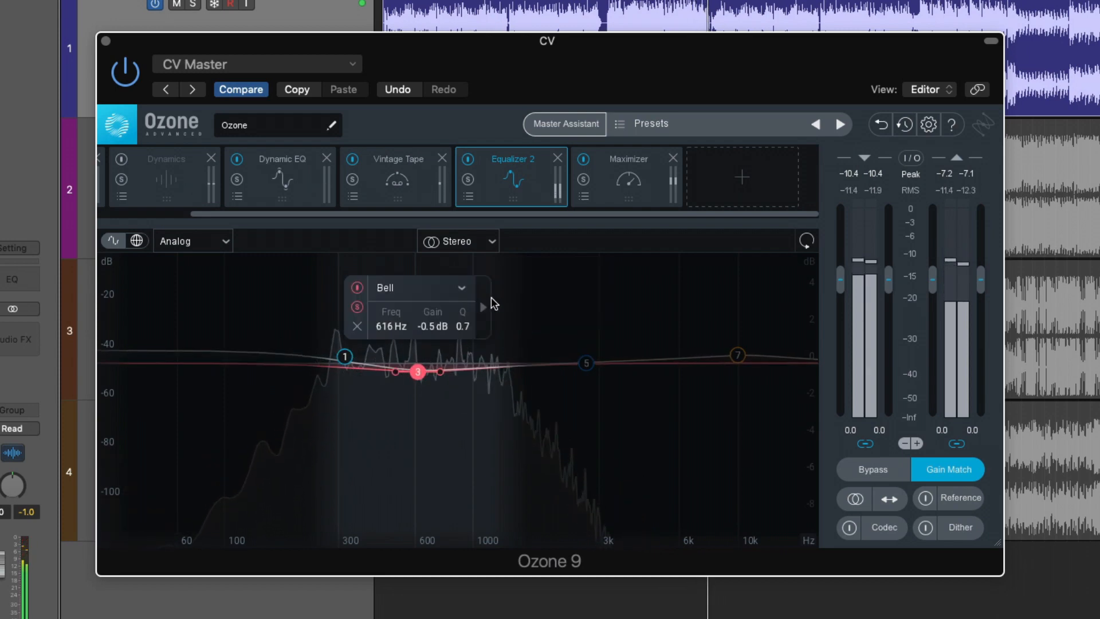
pyautogui.click(357, 308)
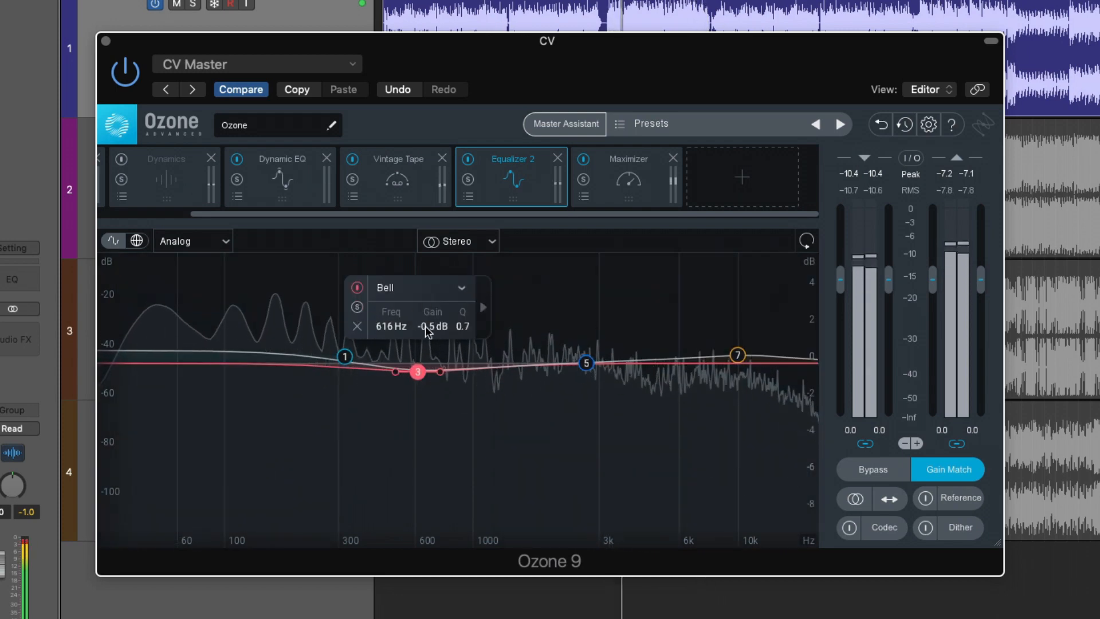
# Set band 3's gain to -0.3 dB and Q to 0.3, and compare the band disabled and enabled during playback
pyautogui.moveTo(459, 324); pyautogui.dragTo(462, 339)
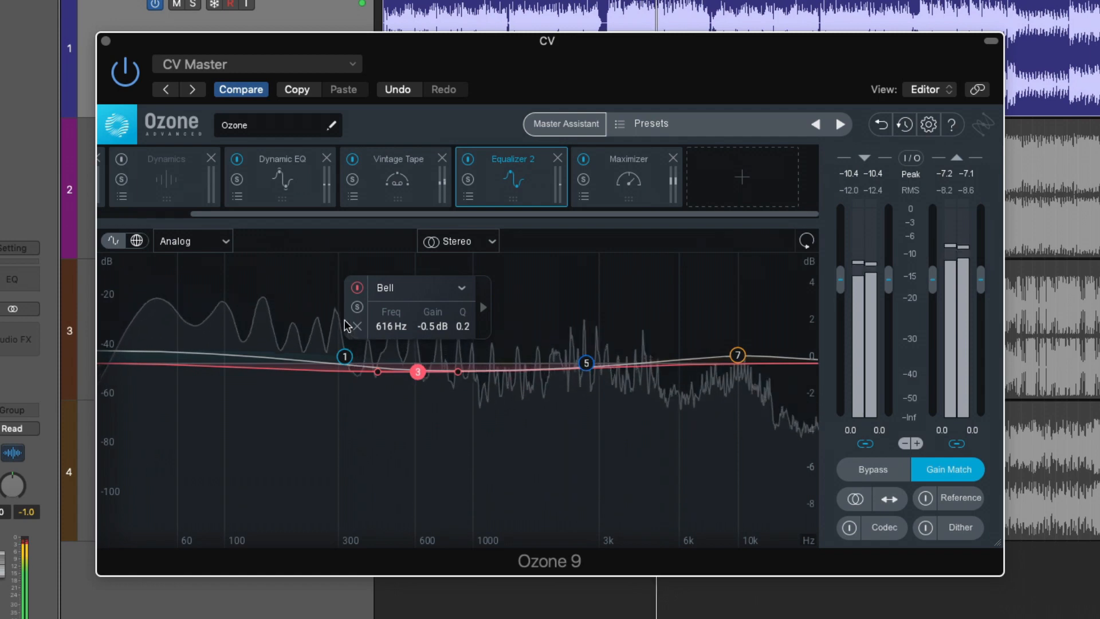
pyautogui.moveTo(420, 324); pyautogui.dragTo(461, 326)
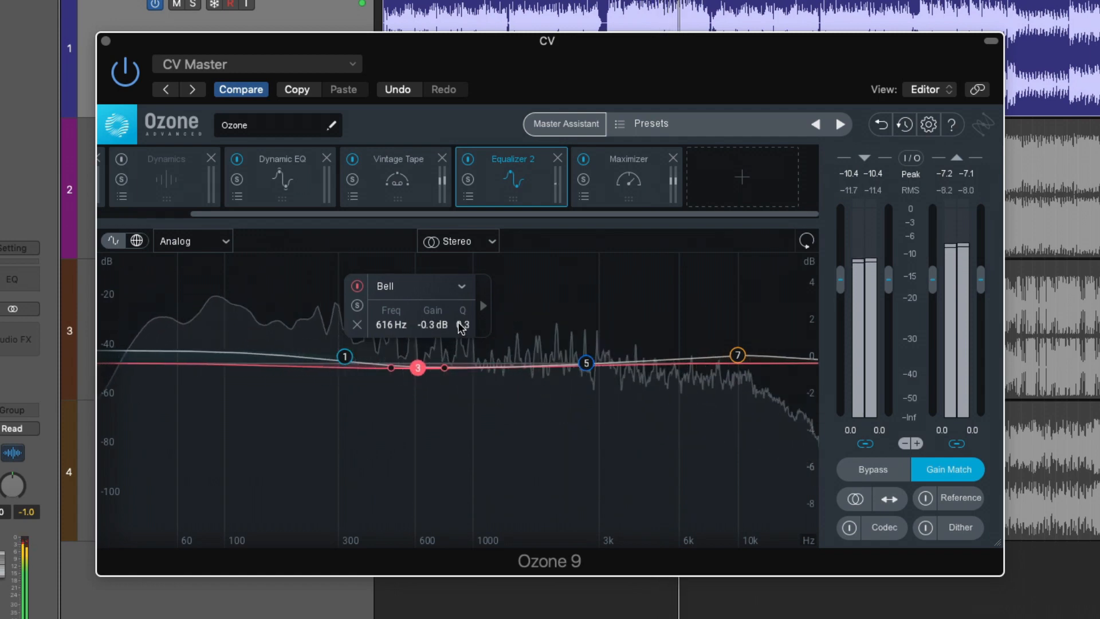
pyautogui.click(357, 287)
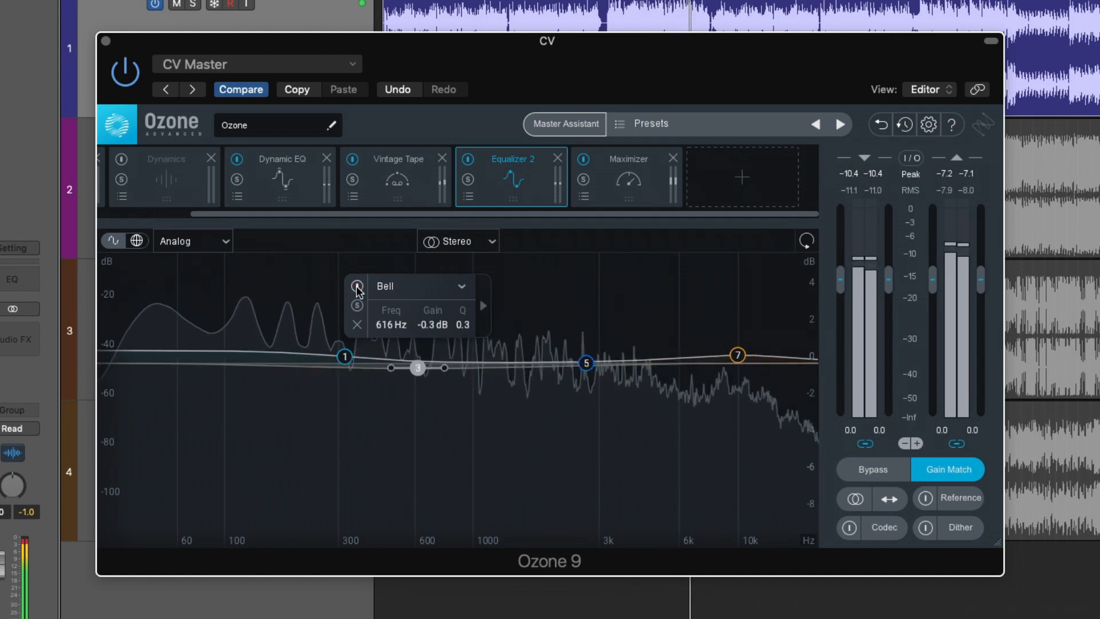
pyautogui.click(357, 287)
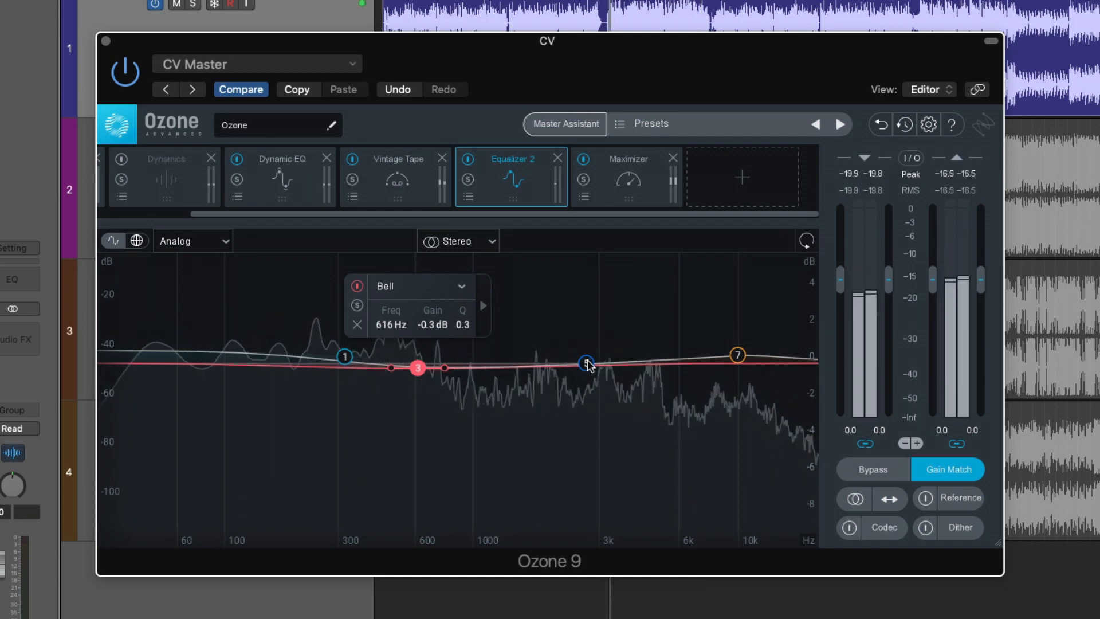
# Set Equalizer 2's band 5 bell to 2027 Hz with 0.4 dB gain and a Q of 1.0
pyautogui.moveTo(586, 363); pyautogui.dragTo(588, 349)
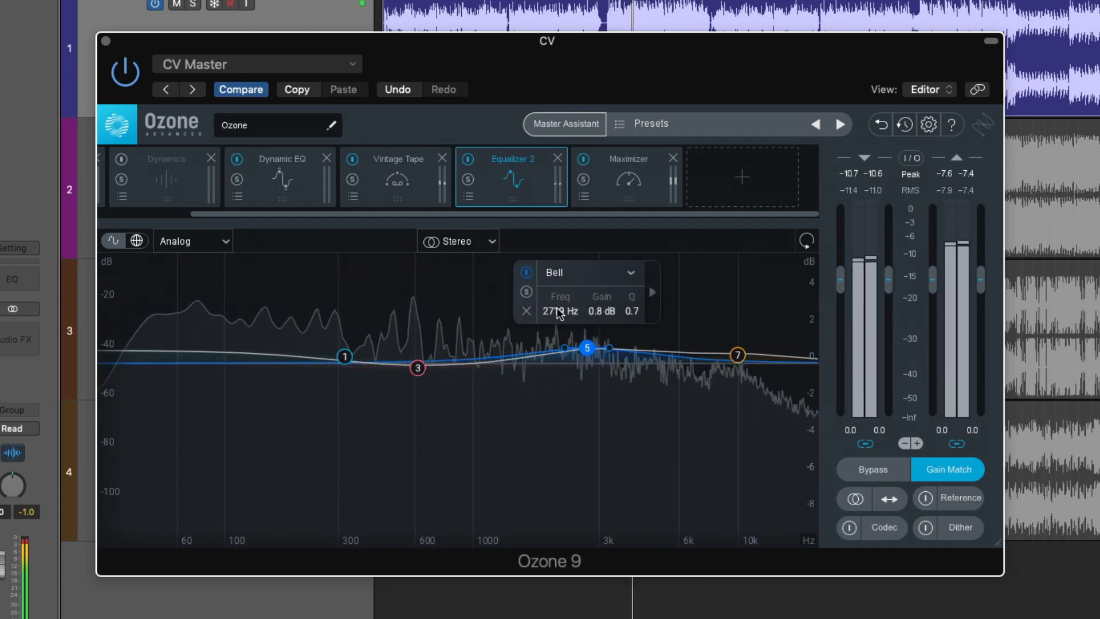
pyautogui.moveTo(556, 307); pyautogui.dragTo(554, 332)
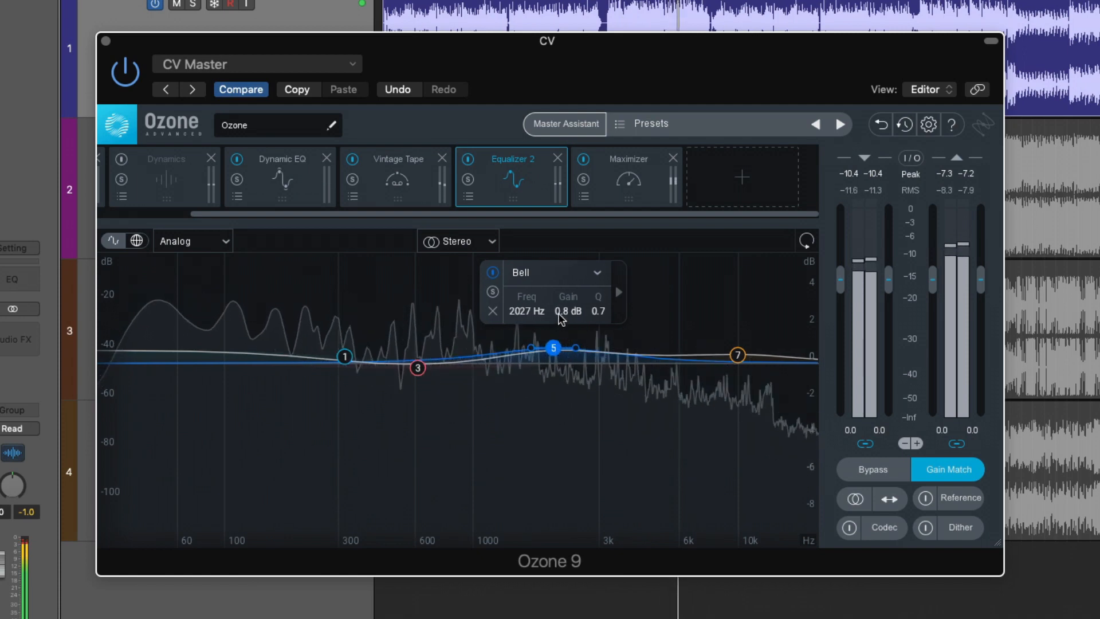
pyautogui.moveTo(559, 314)
pyautogui.mouseDown()
pyautogui.moveTo(567, 322)
pyautogui.moveTo(596, 307)
pyautogui.mouseUp()
# Audition band 5 in solo, and compare both the band and the whole Equalizer 2 module switched off and on
pyautogui.click(492, 296)
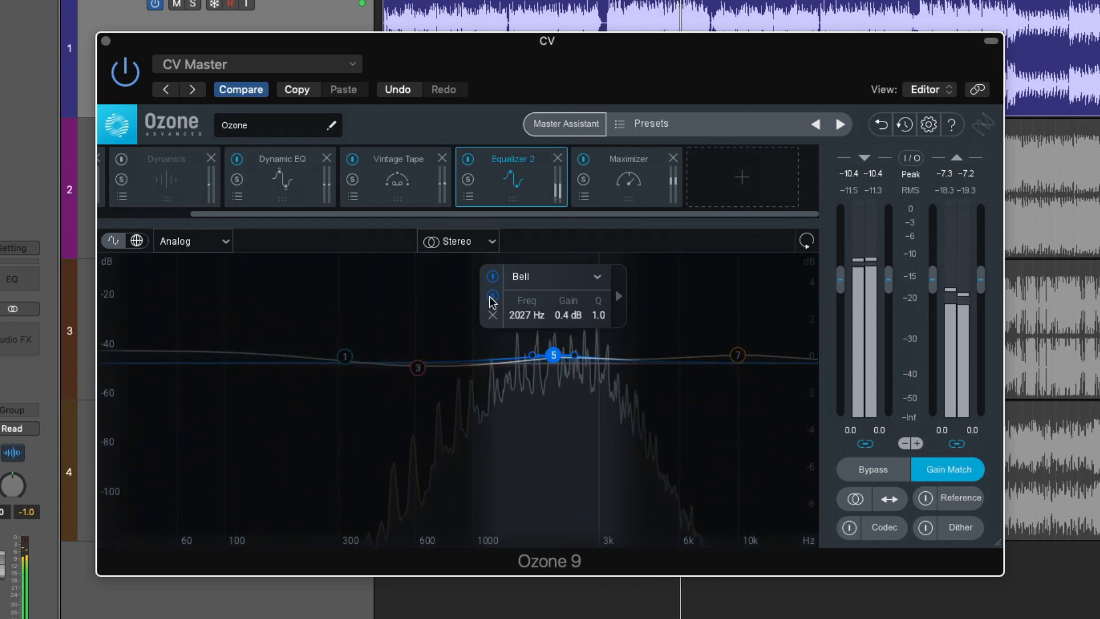
pyautogui.click(491, 297)
pyautogui.click(493, 277)
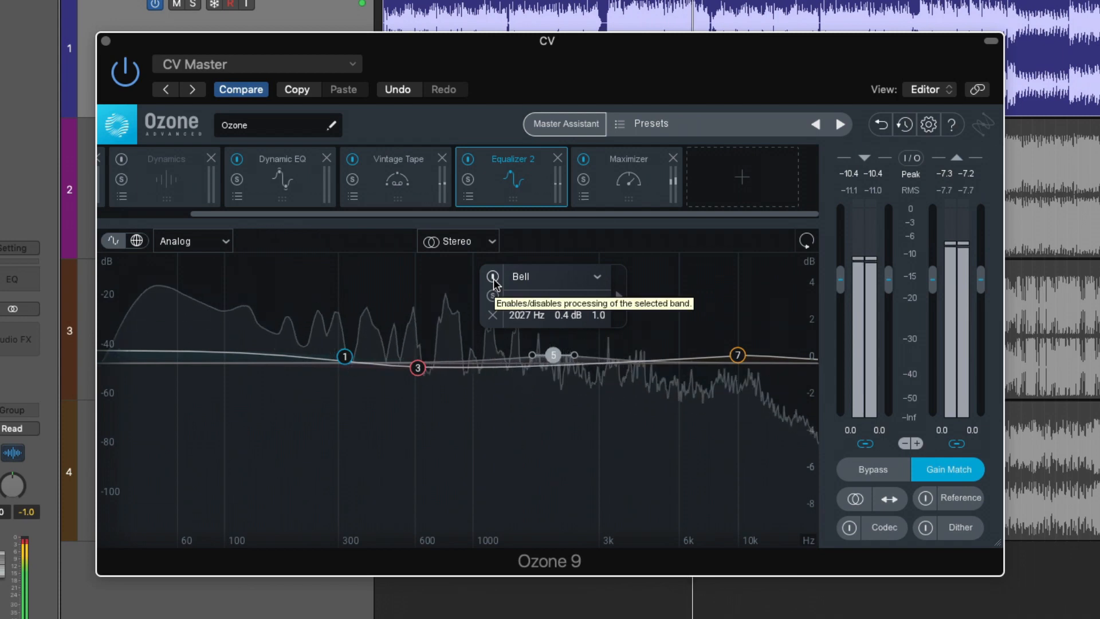
pyautogui.click(493, 277)
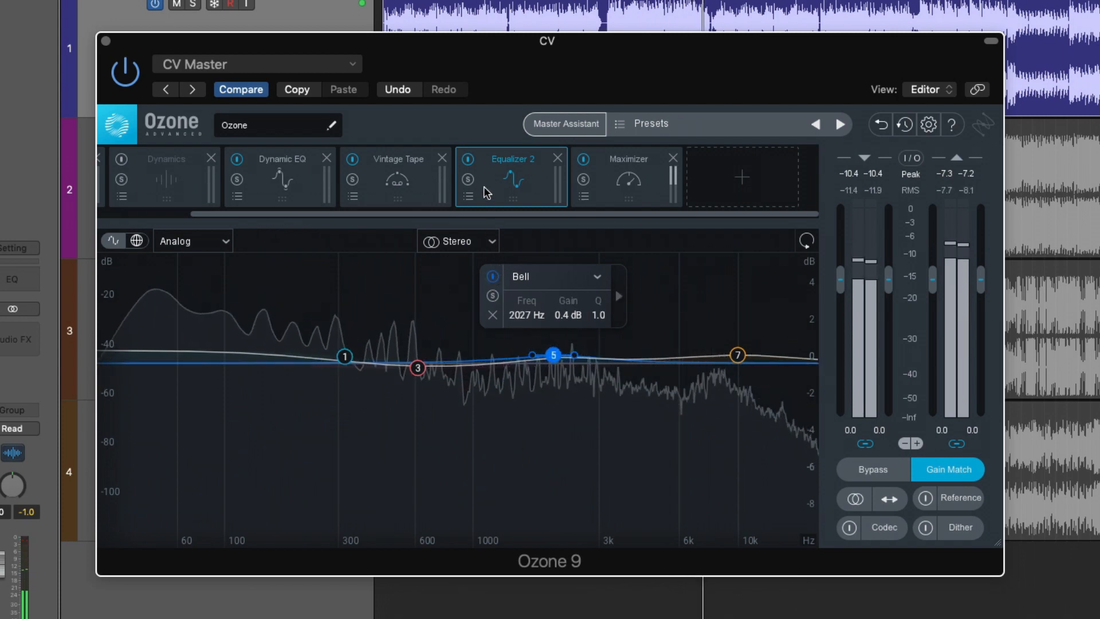
pyautogui.click(468, 161)
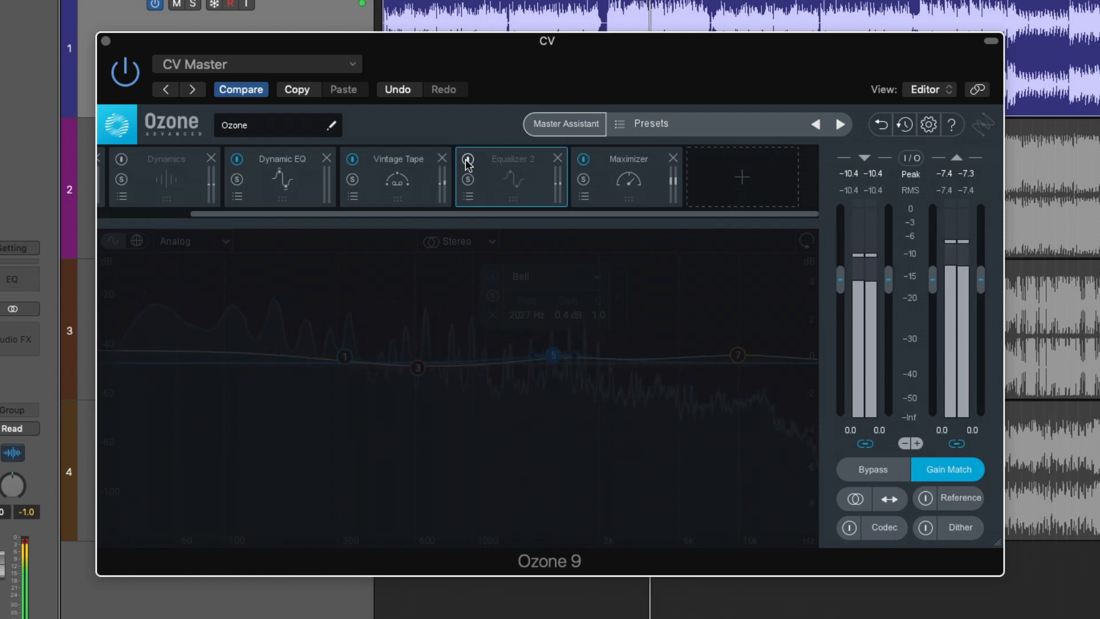
pyautogui.click(467, 160)
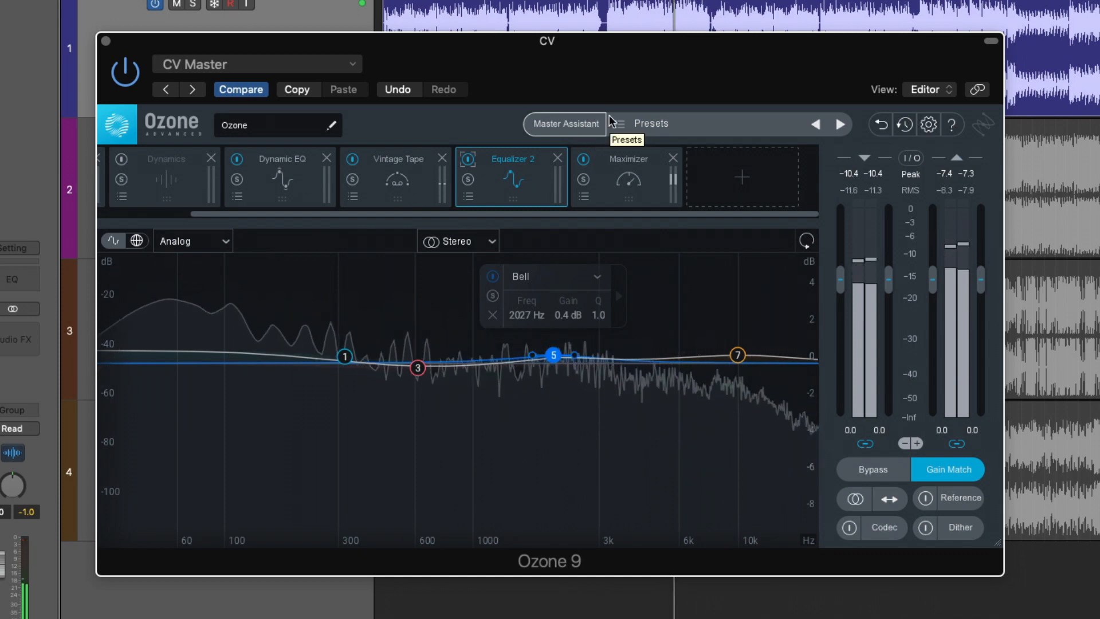
# Review the settings of bands 7, 3 and 1, and compare the whole Ozone chain bypassed and active during playback
pyautogui.click(737, 355)
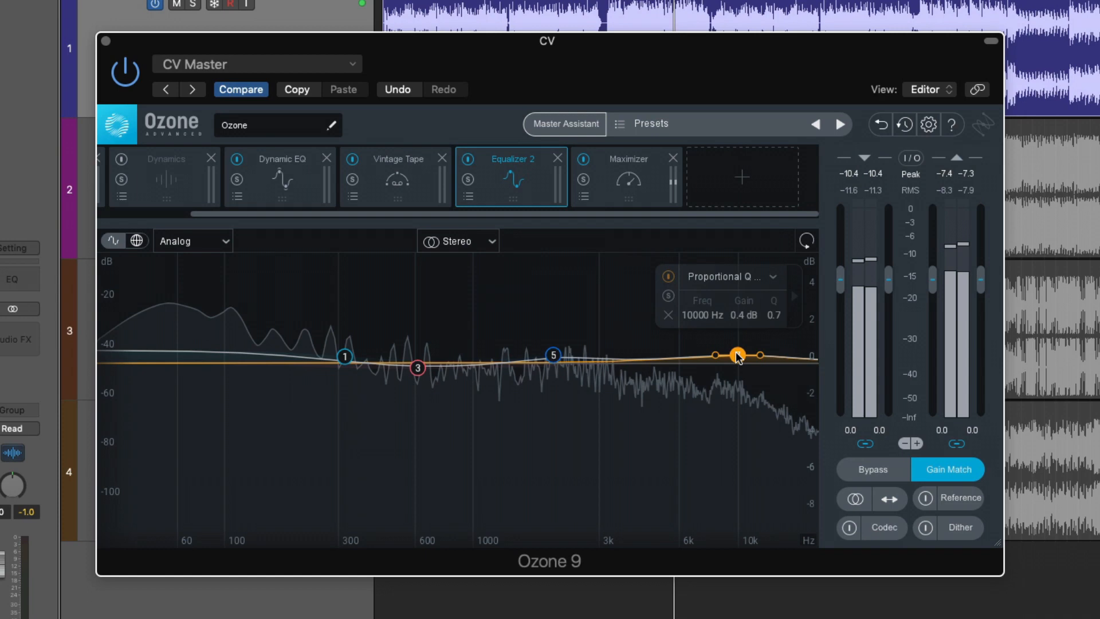
pyautogui.click(418, 368)
pyautogui.click(345, 356)
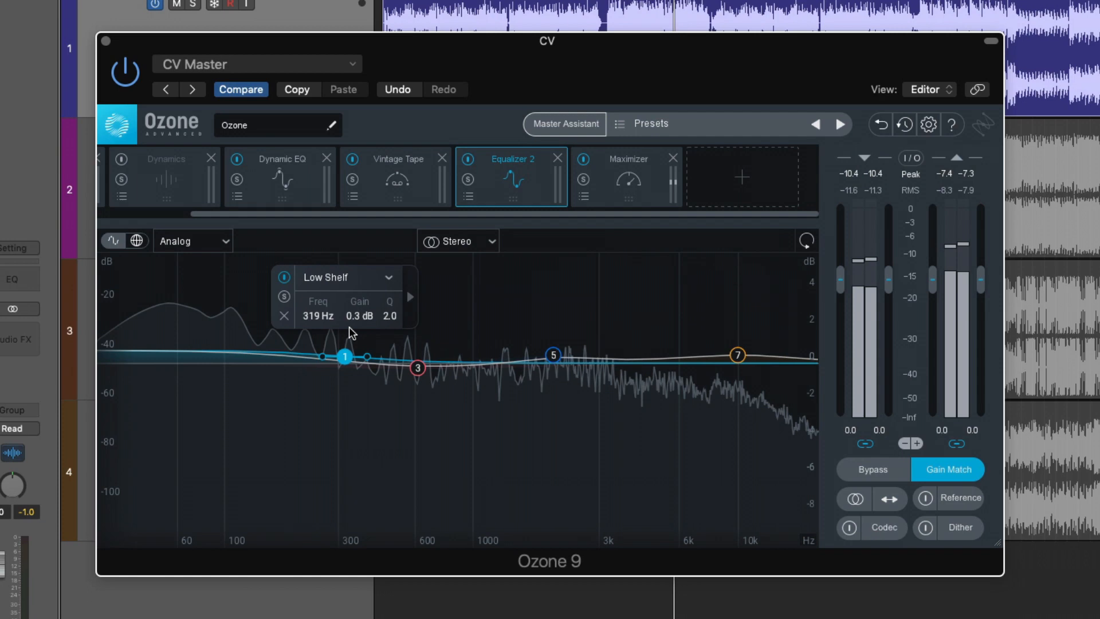
pyautogui.click(867, 470)
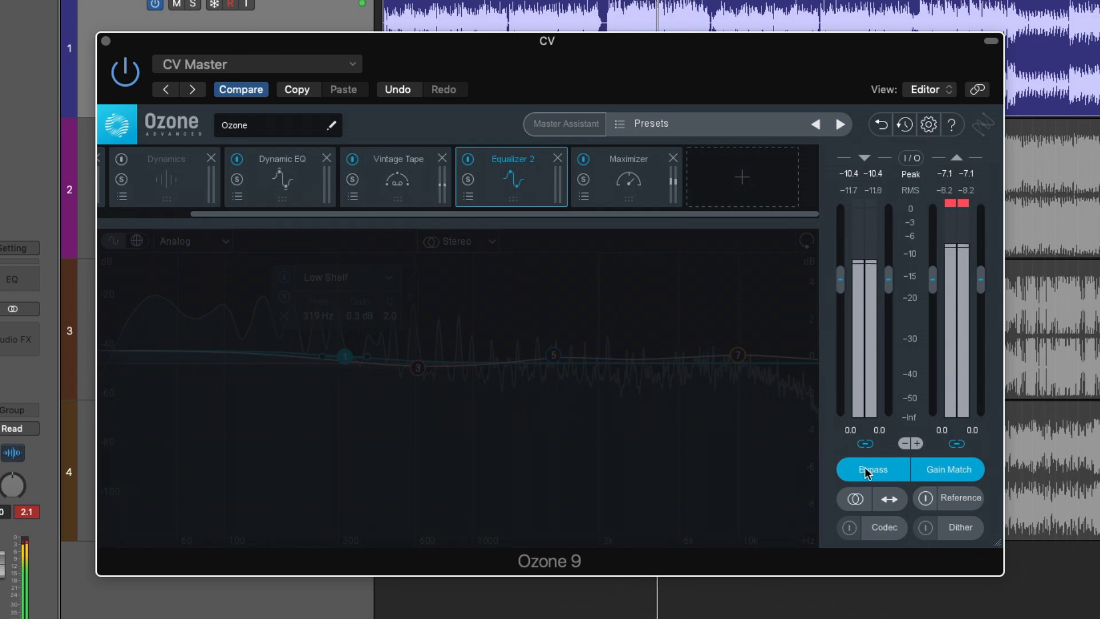
pyautogui.click(864, 466)
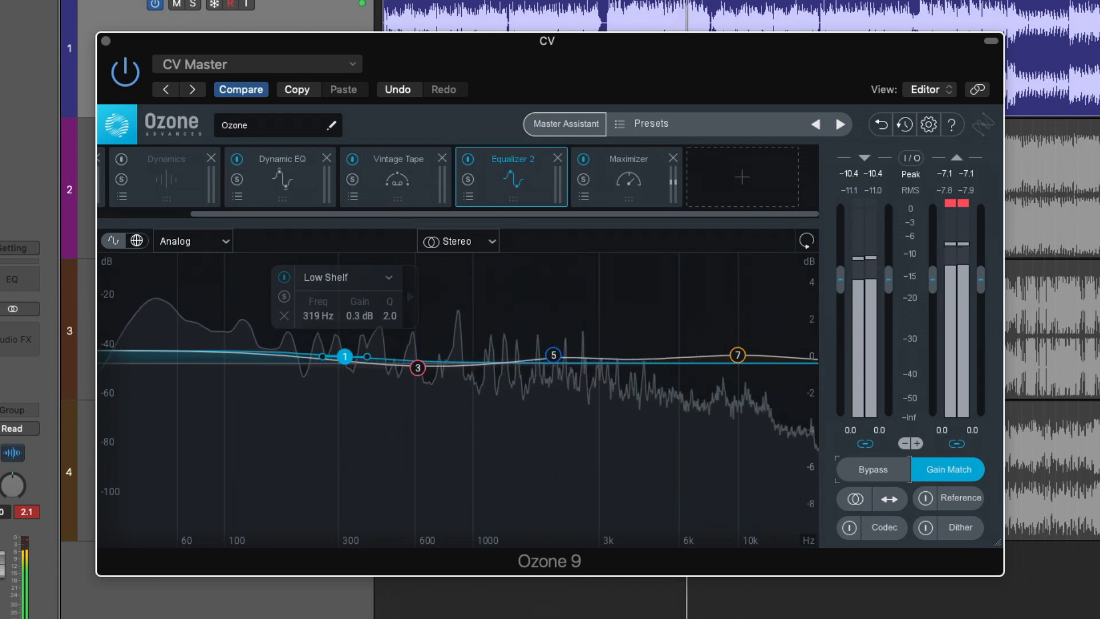
# Open Tonal Balance Control 2, move its window aside, and bring the Ozone window back to the front with playback running
pyautogui.click(2, 337)
pyautogui.press('space')
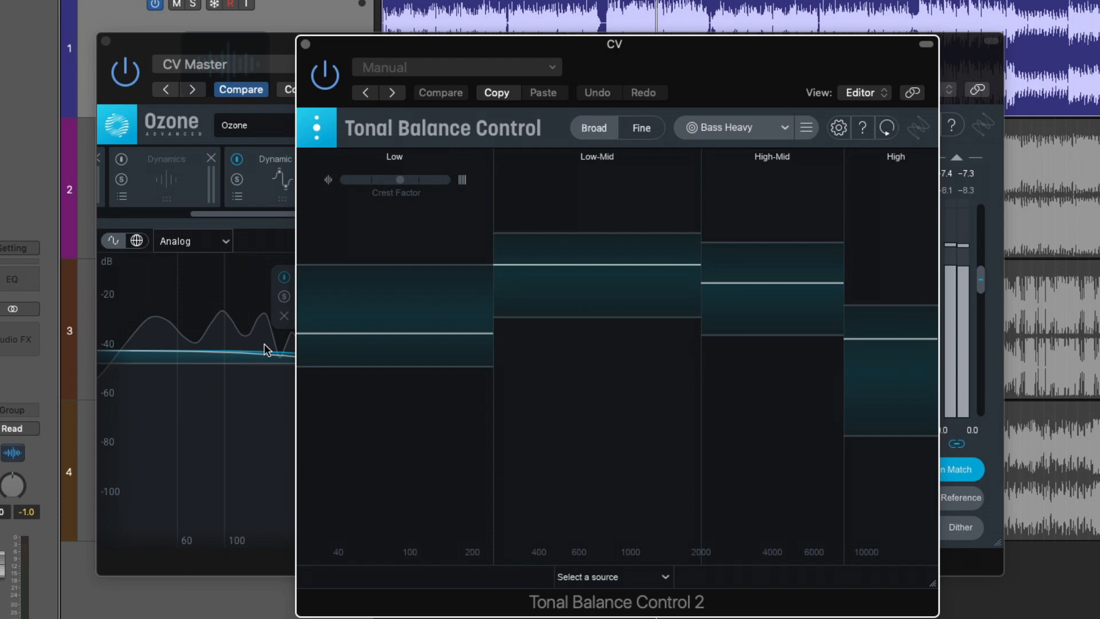
pyautogui.moveTo(321, 43); pyautogui.dragTo(577, 81)
pyautogui.click(178, 290)
pyautogui.press('space')
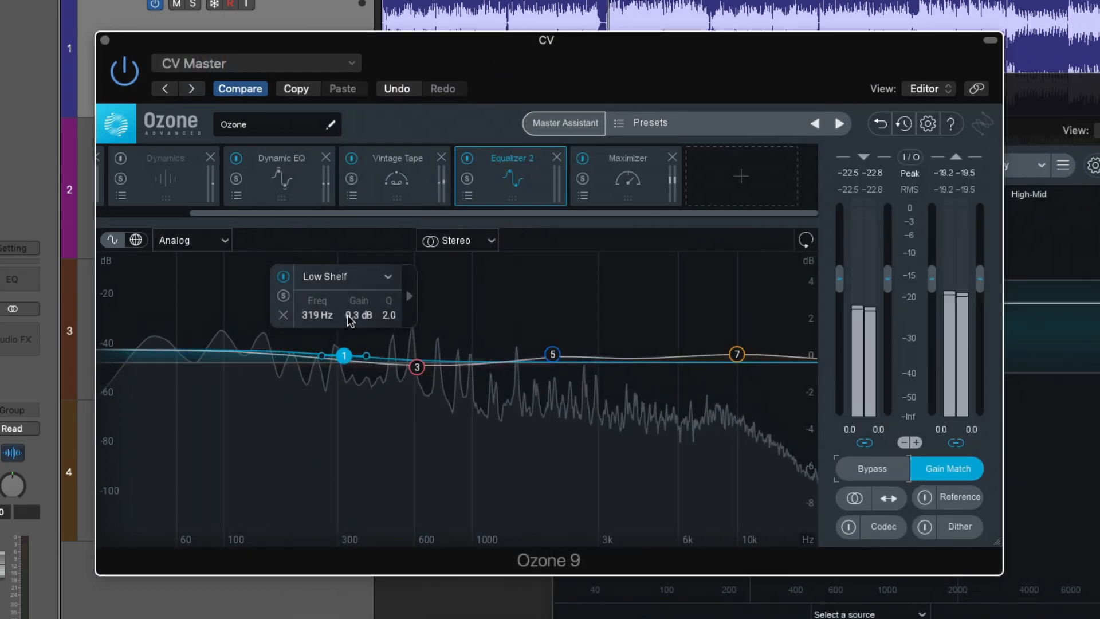
# Try band 1 low shelf gains of 1 dB and 0.5 dB during playback, and set the gain to 0.4 dB
pyautogui.doubleClick(350, 314)
pyautogui.write('1')
pyautogui.press('Return')
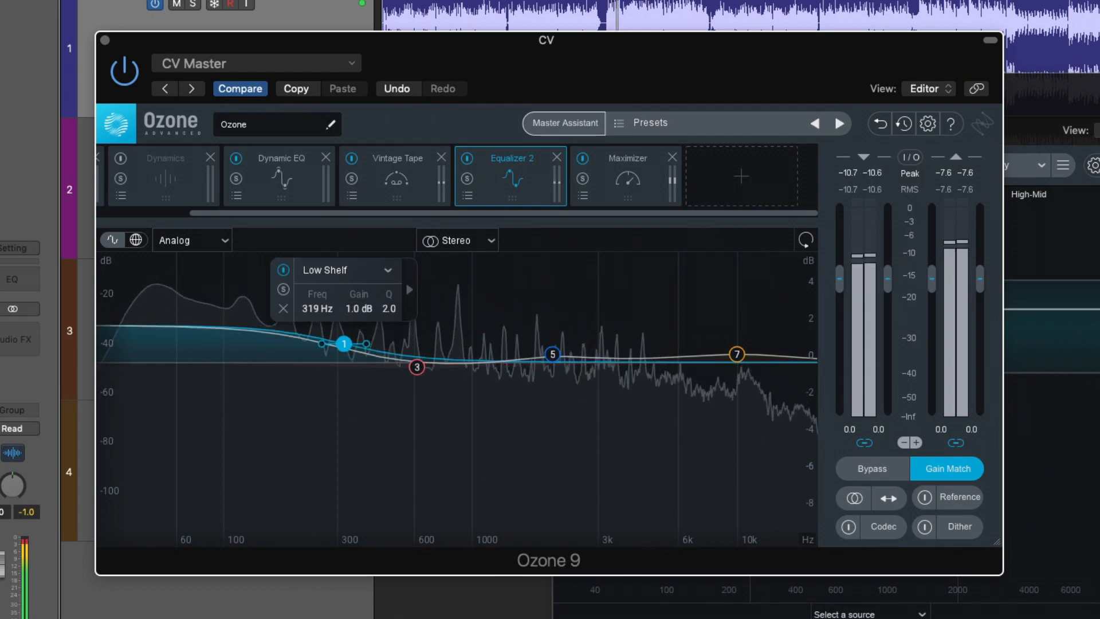
pyautogui.doubleClick(356, 309)
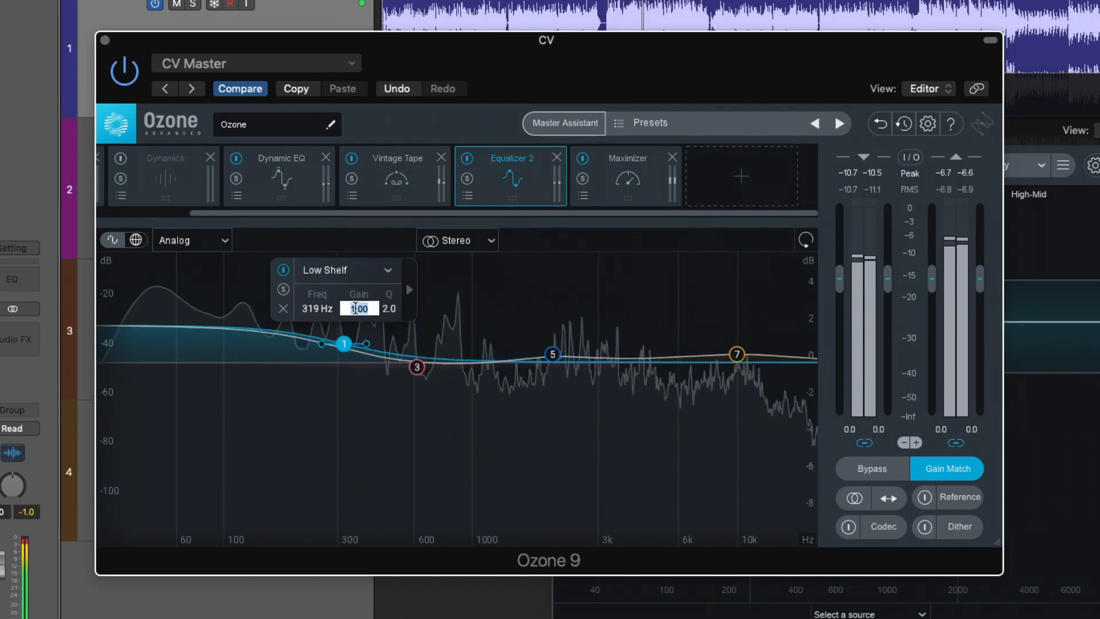
pyautogui.write('0.5')
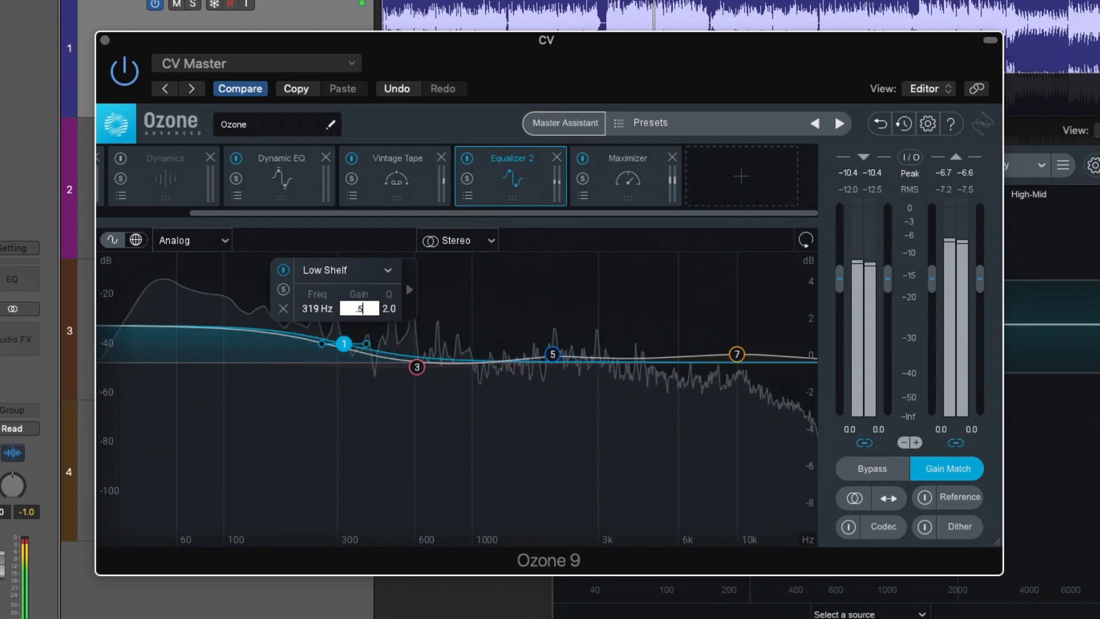
pyautogui.press('Return')
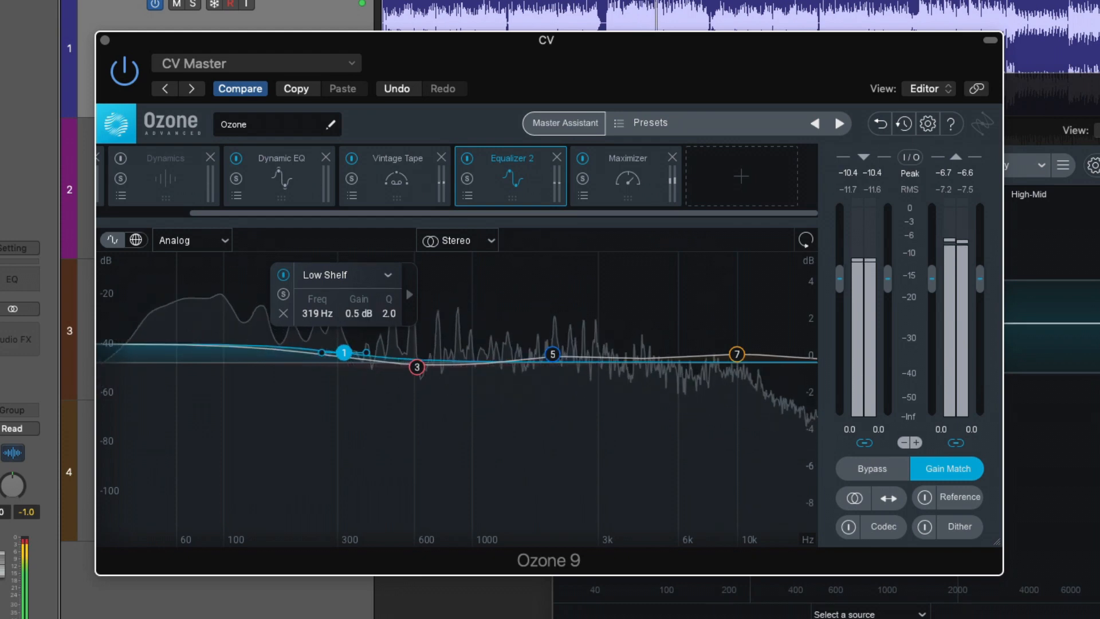
pyautogui.doubleClick(346, 313)
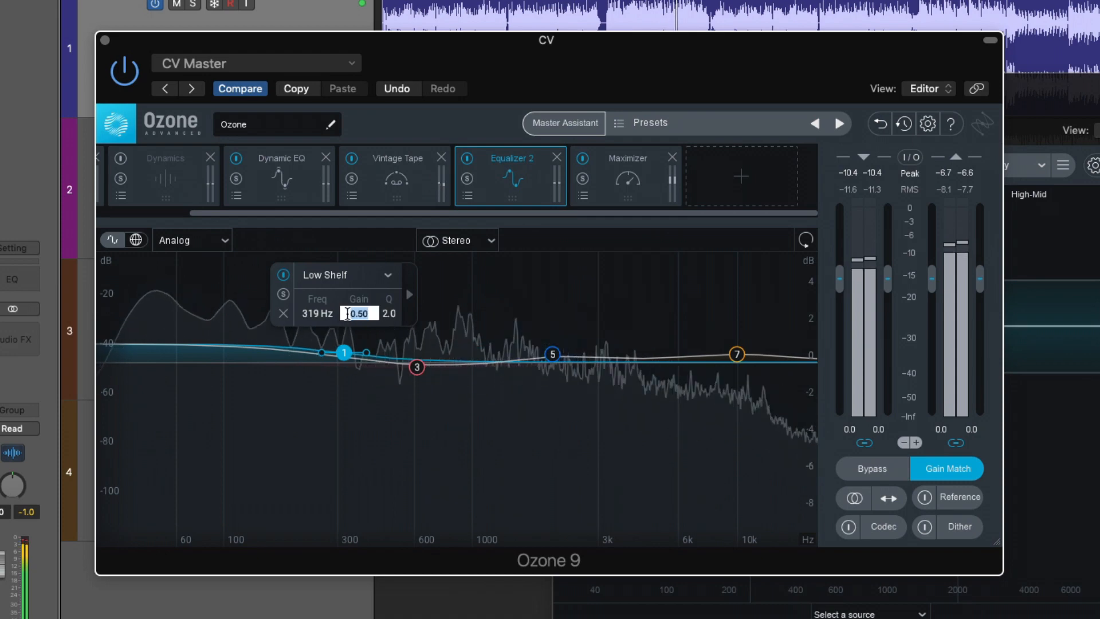
pyautogui.write('0.4')
pyautogui.press('Return')
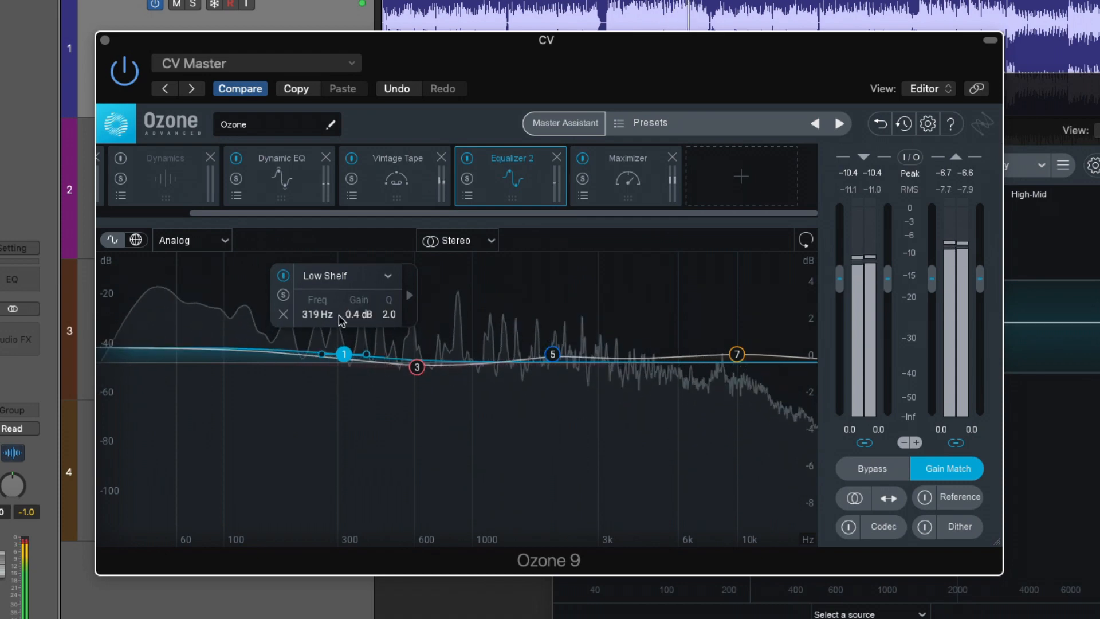